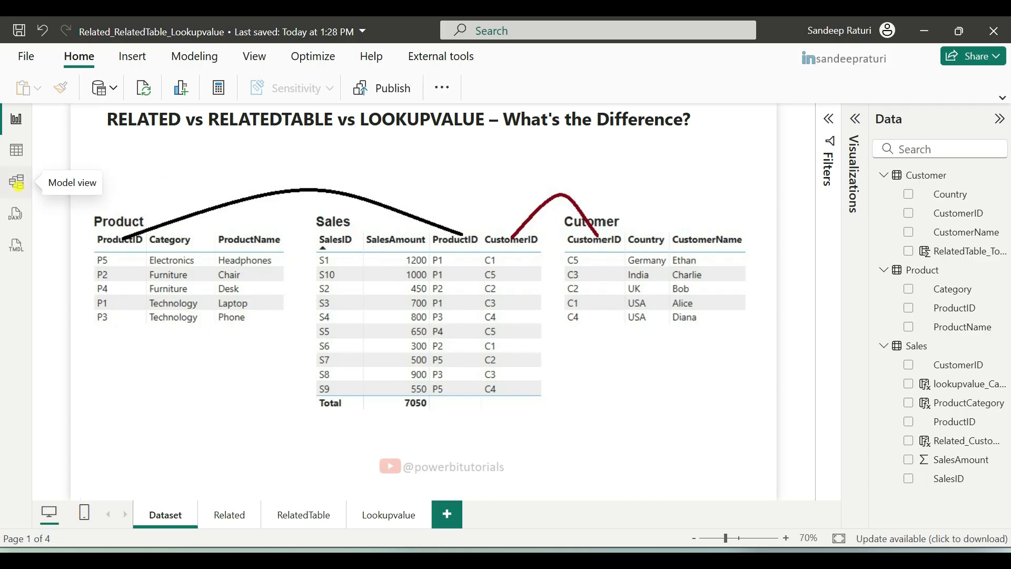
# - Open the model diagram, move the Customer table lower and reposition the Sales table between Customer and Product
pyautogui.click(17, 182)
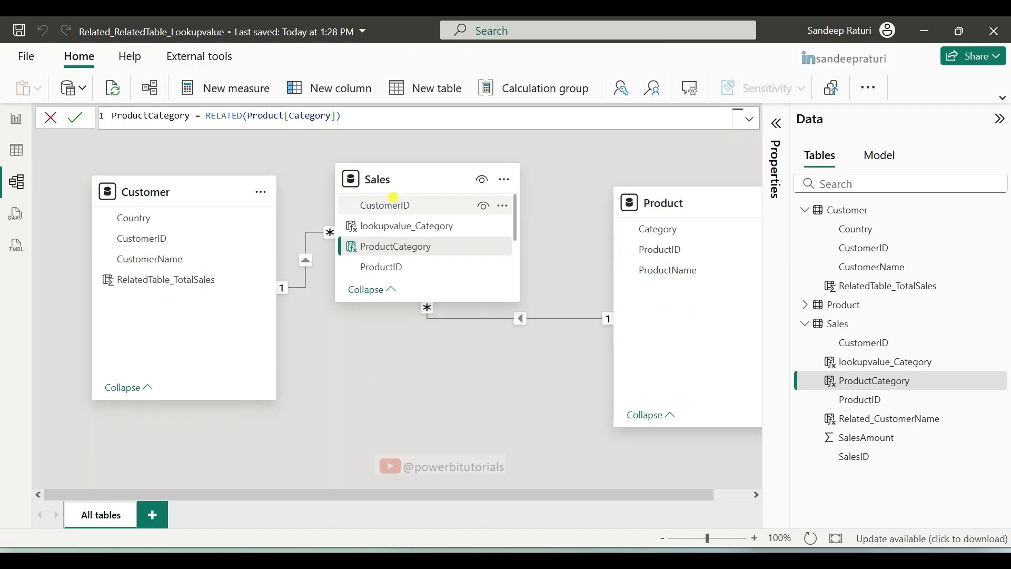
pyautogui.moveTo(404, 176); pyautogui.dragTo(458, 174)
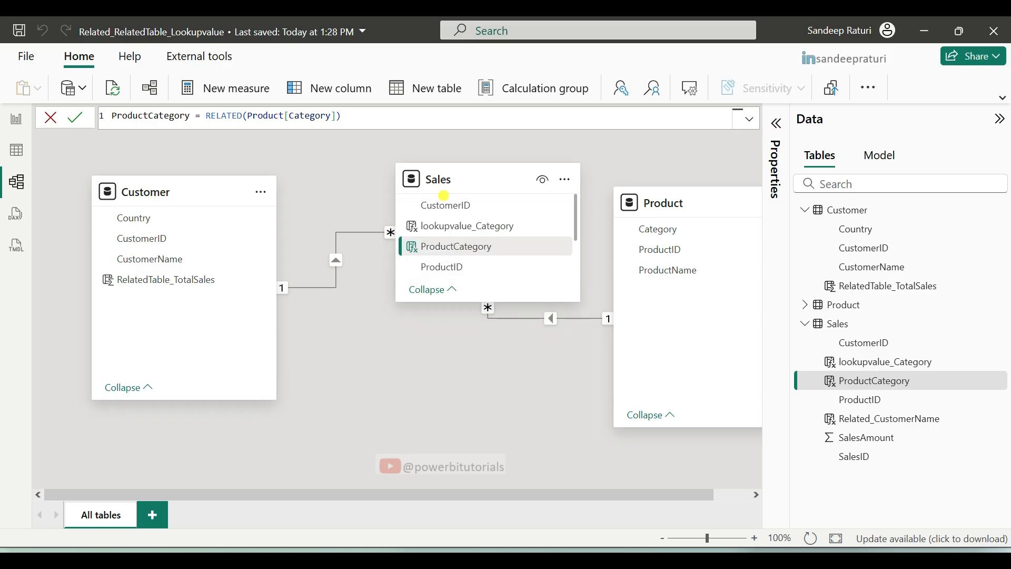
pyautogui.moveTo(128, 192); pyautogui.dragTo(124, 235)
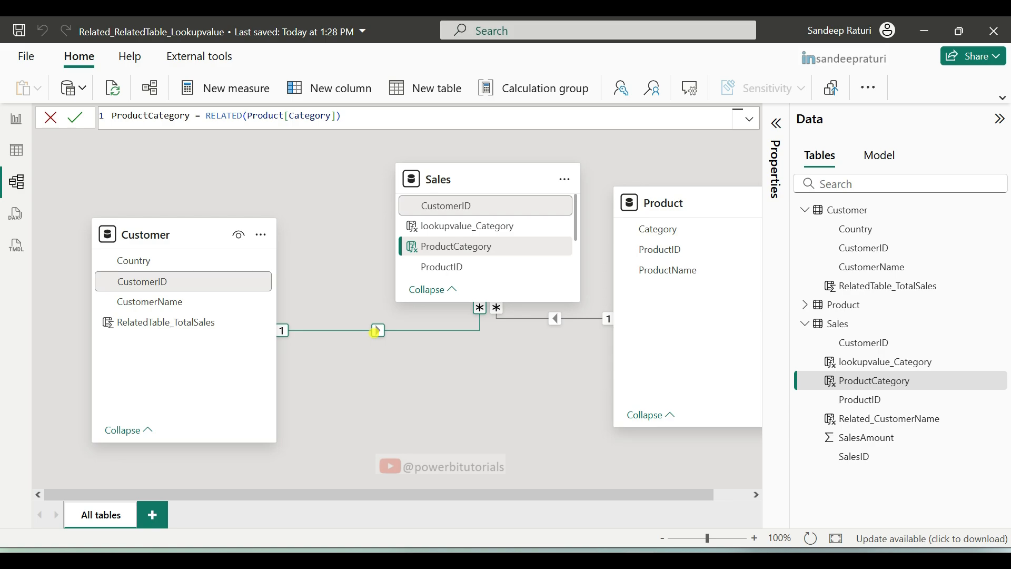
pyautogui.moveTo(449, 168); pyautogui.dragTo(377, 167)
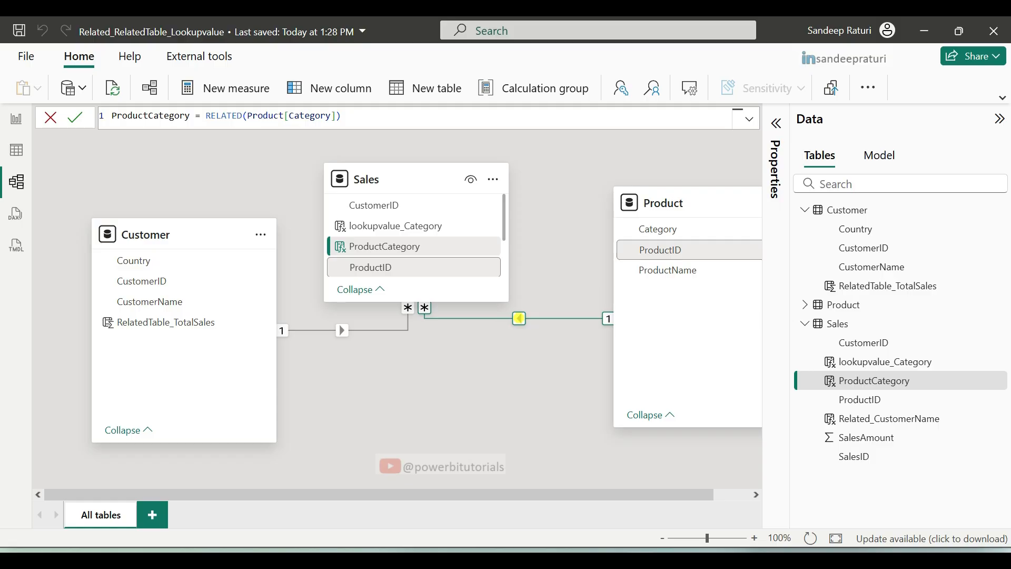
# - Inspect the settings of the Sales–Product relationship and the Customer–Sales relationship without changing them
pyautogui.doubleClick(519, 319)
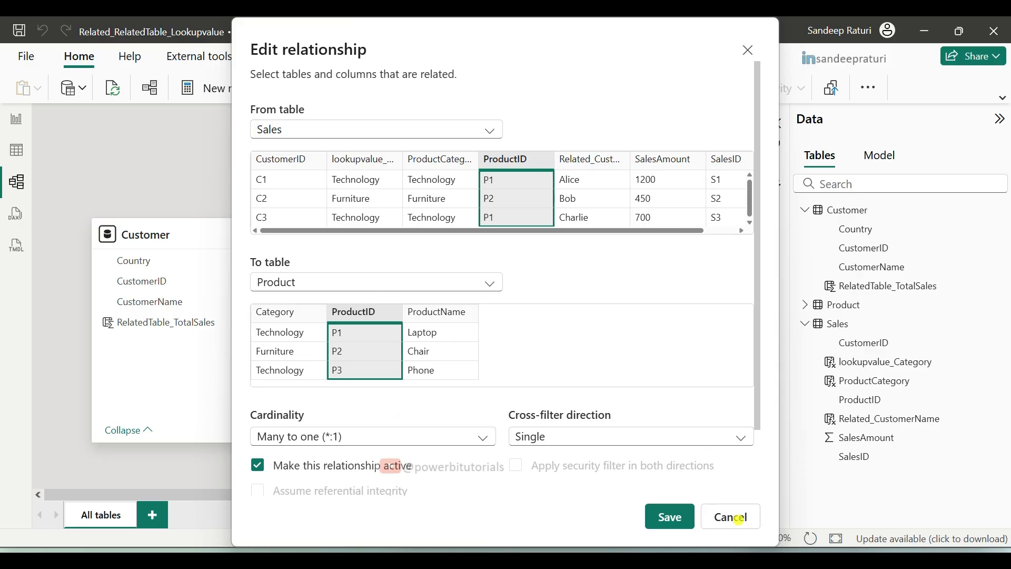
pyautogui.click(731, 516)
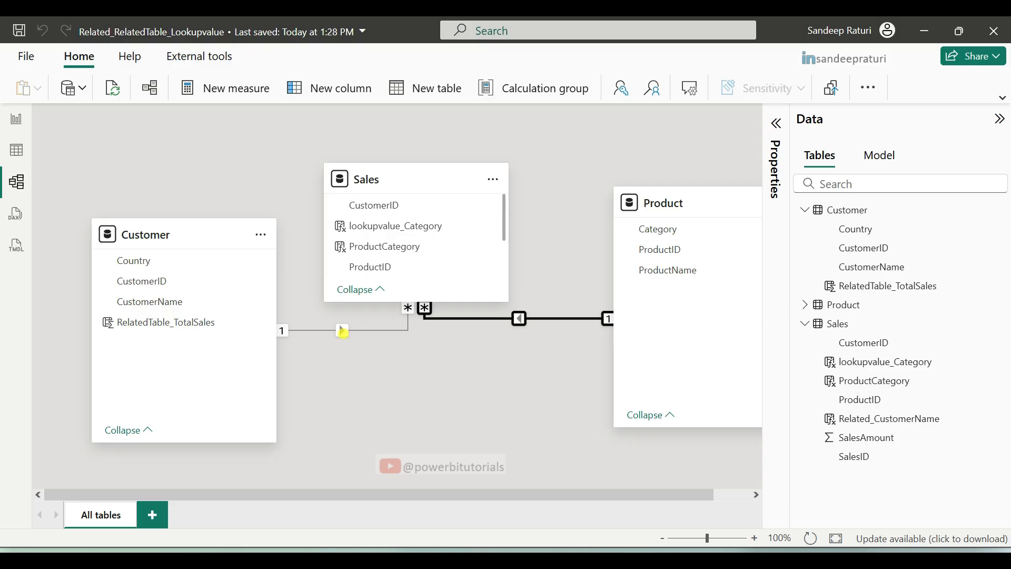
pyautogui.doubleClick(342, 331)
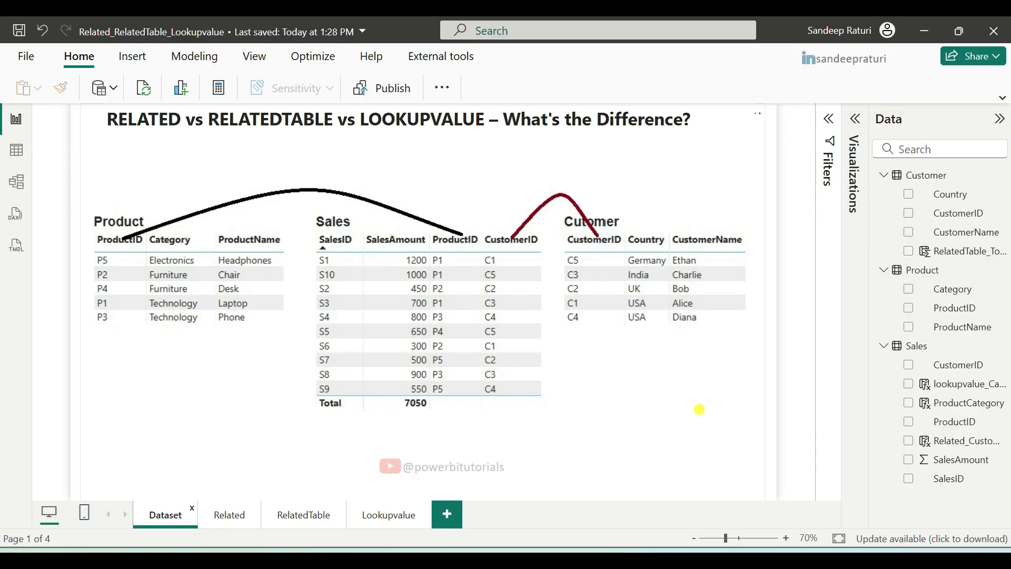
# - On the Related report page, examine the DAX formula of the Sales table's Related_CustomerName column, part by part
pyautogui.click(229, 511)
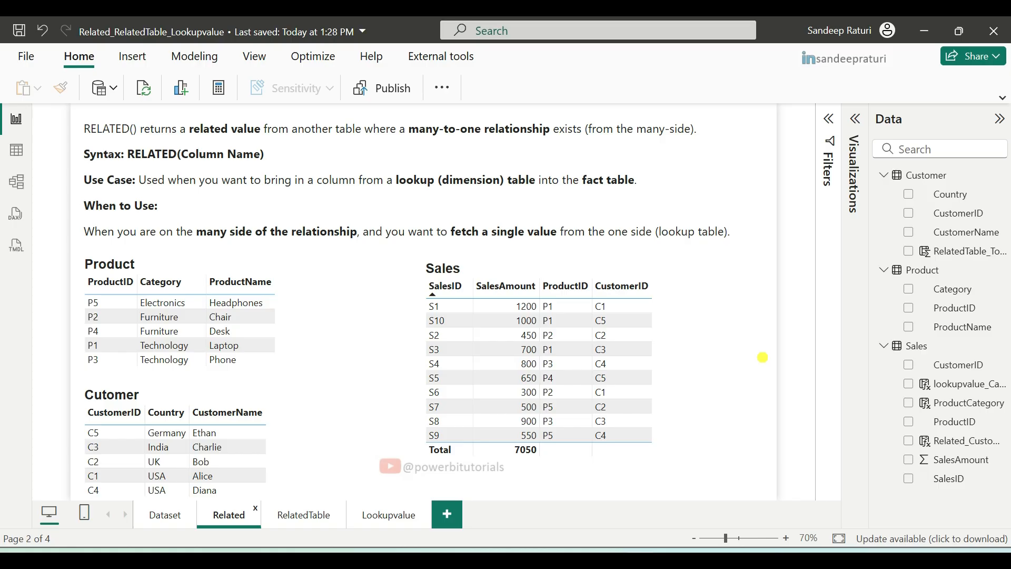
pyautogui.rightClick(931, 346)
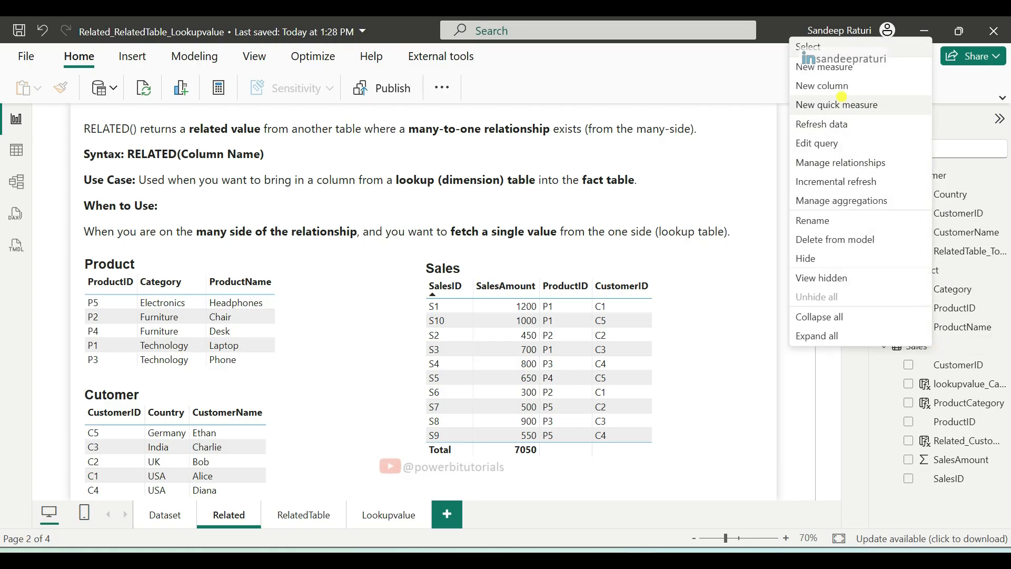
pyautogui.click(778, 332)
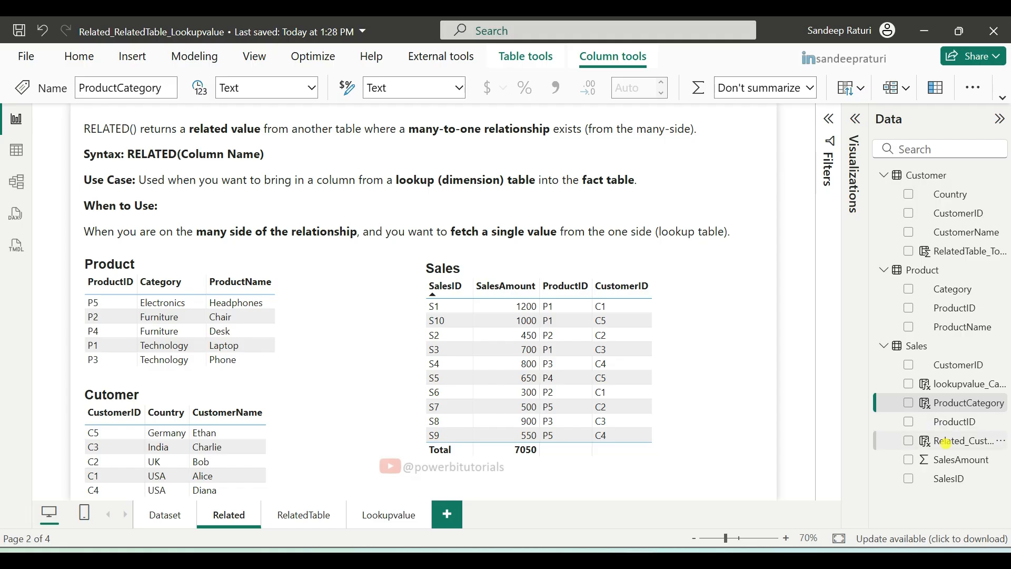
pyautogui.click(953, 440)
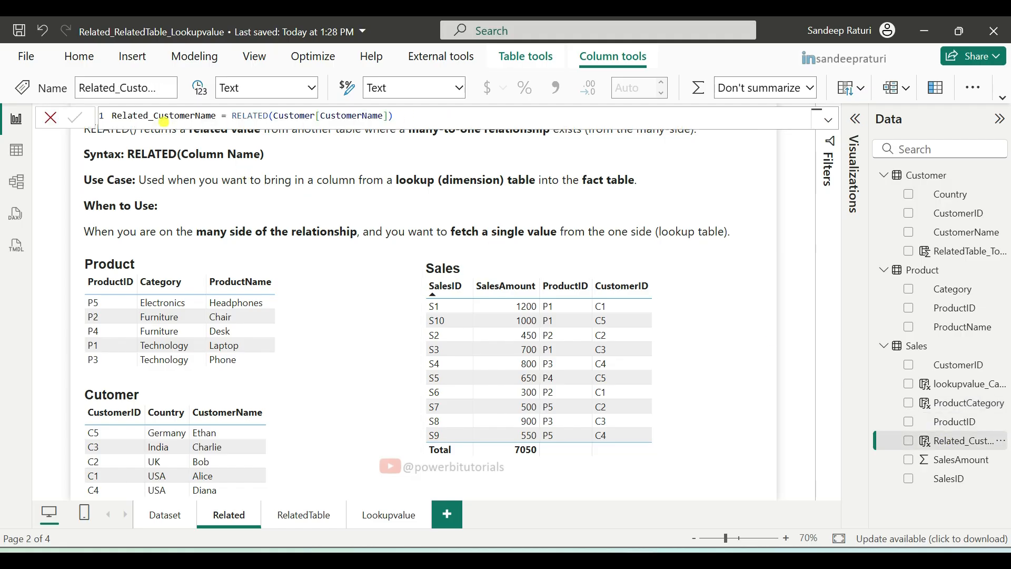
pyautogui.moveTo(221, 116); pyautogui.dragTo(112, 121)
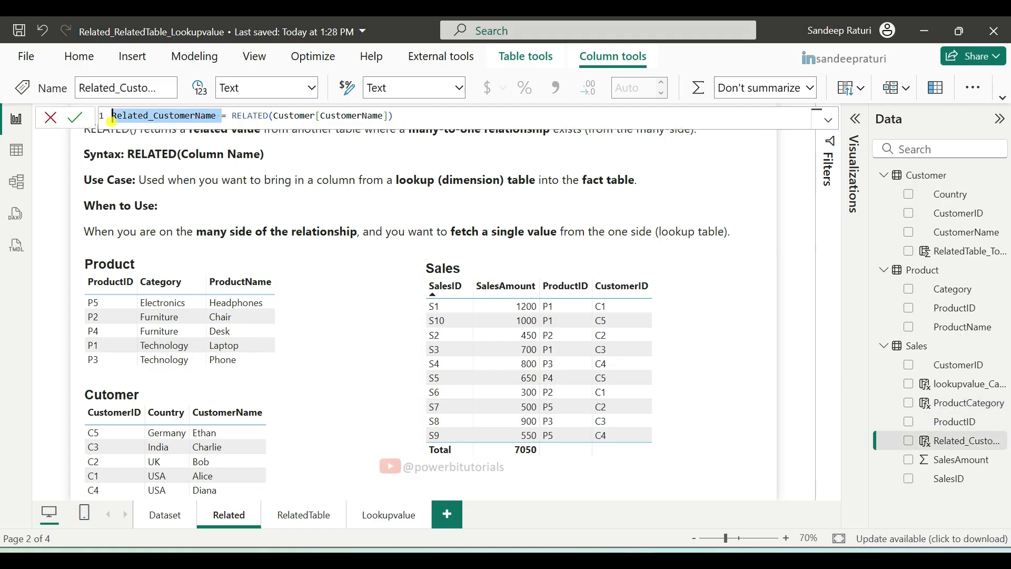
pyautogui.doubleClick(237, 116)
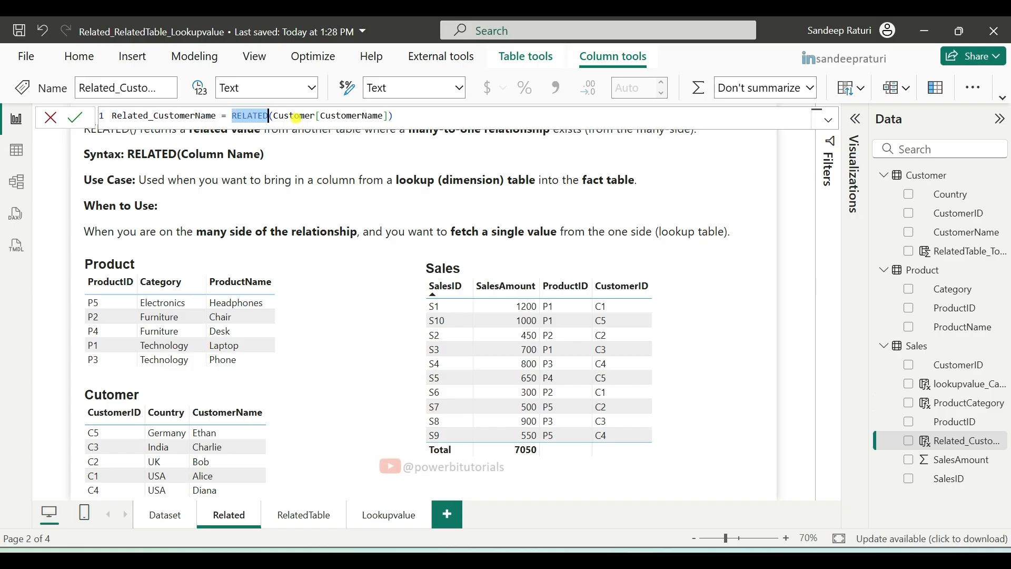
pyautogui.moveTo(274, 116); pyautogui.dragTo(388, 116)
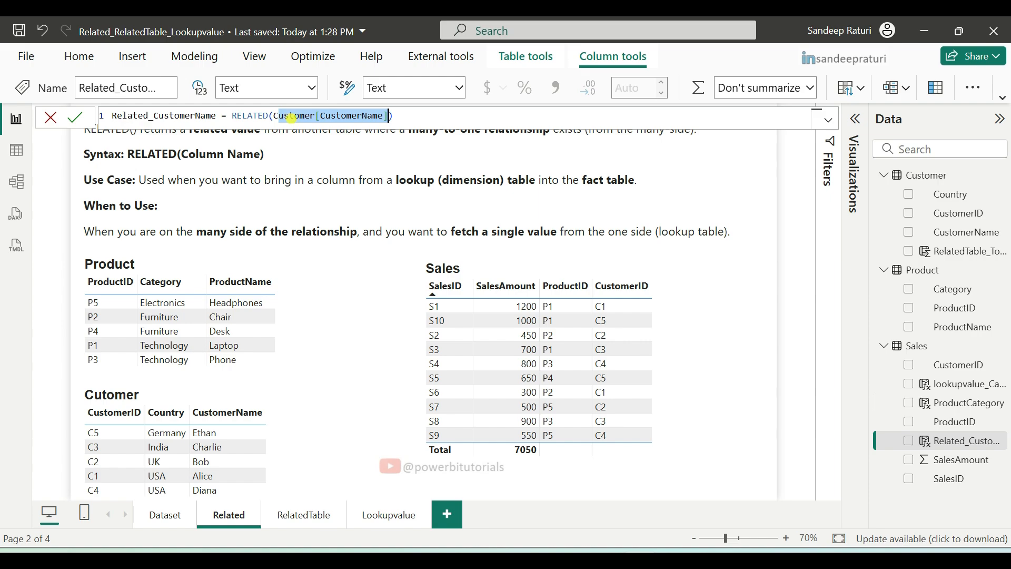
pyautogui.doubleClick(291, 117)
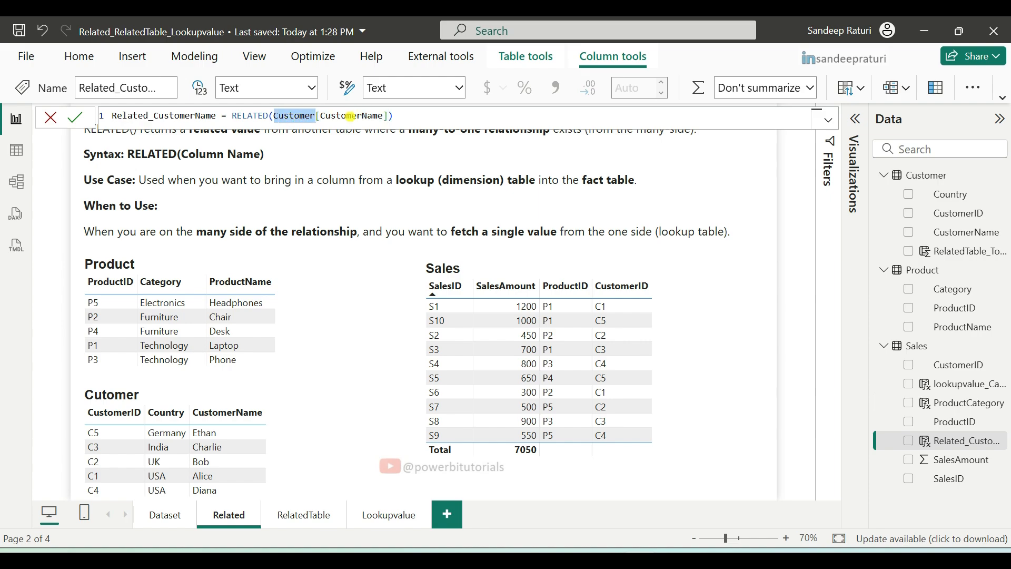
pyautogui.doubleClick(352, 117)
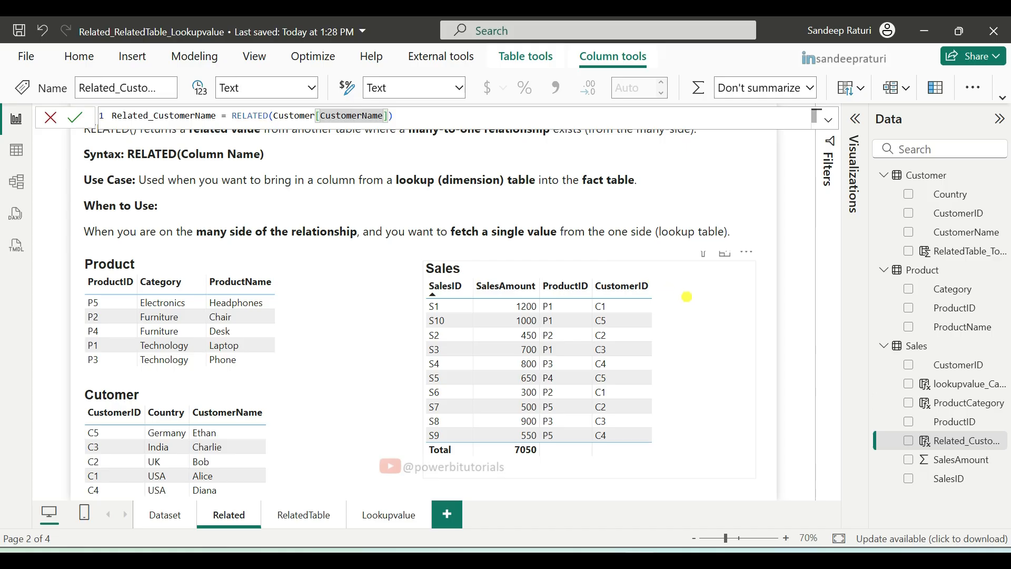
# - Add Related_CustomerName to the Sales table visual, widen the visual and narrow the new column so its header wraps
pyautogui.click(690, 300)
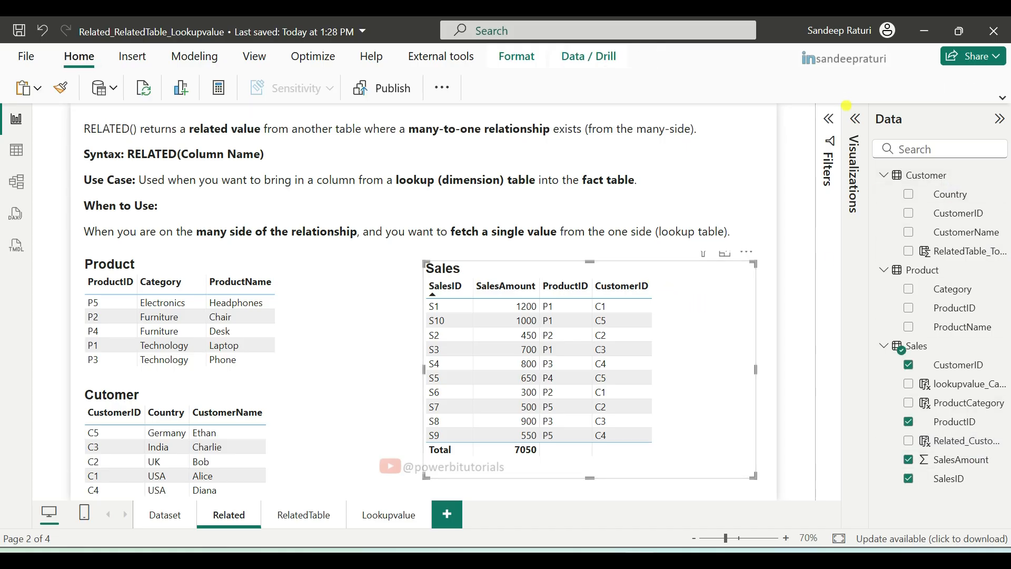
pyautogui.click(855, 119)
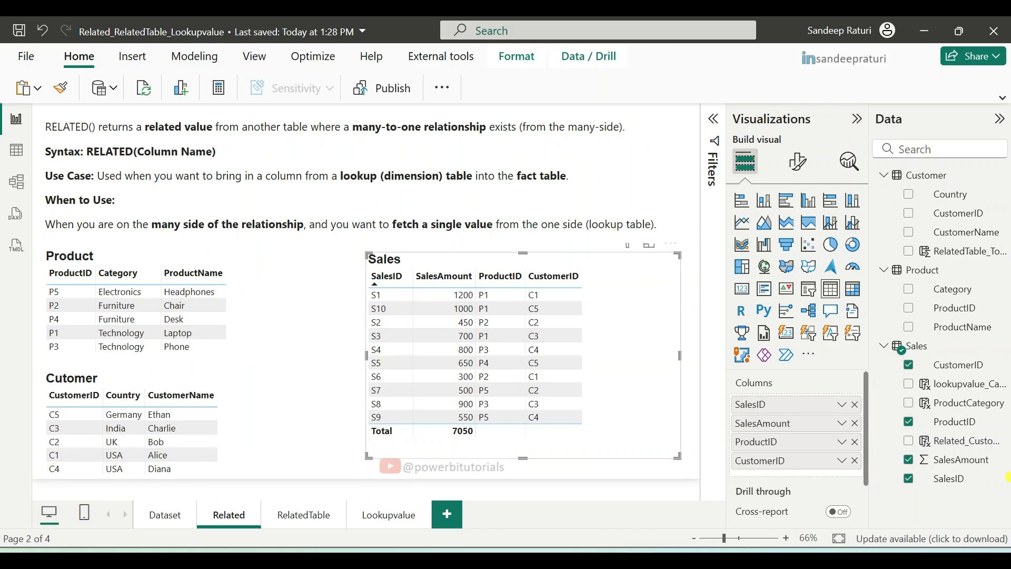
pyautogui.click(961, 440)
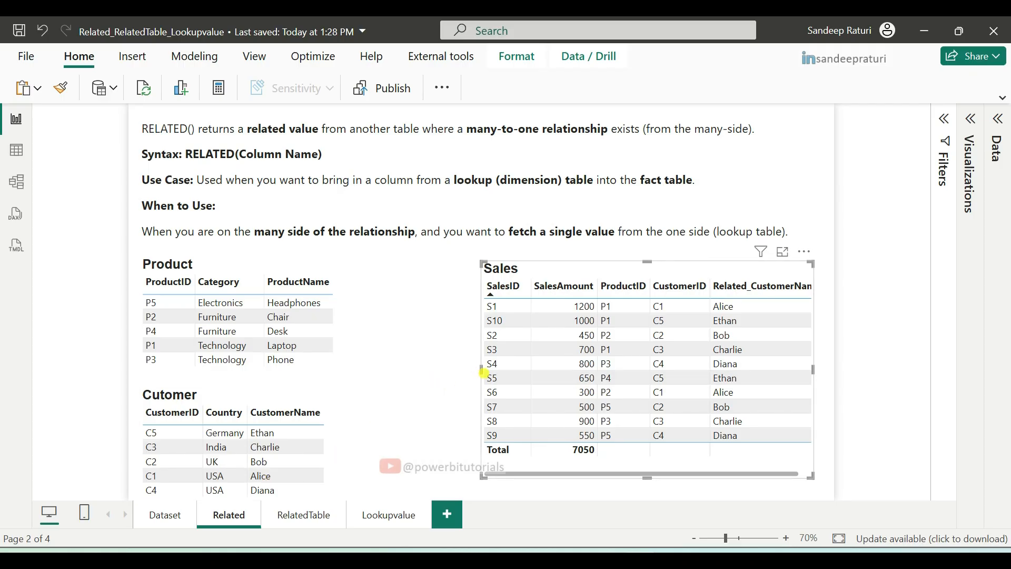
pyautogui.moveTo(482, 372); pyautogui.dragTo(405, 384)
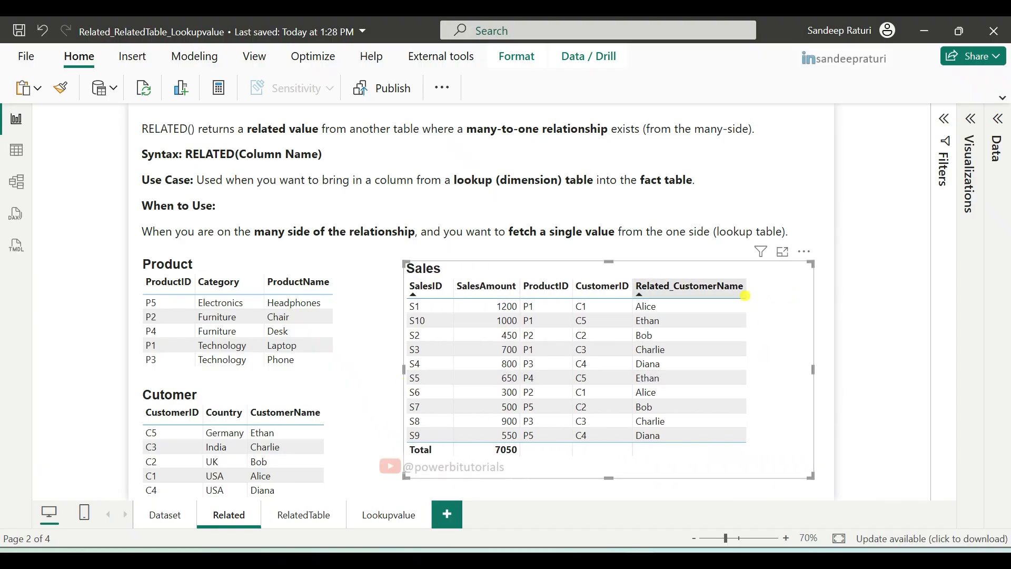
pyautogui.moveTo(746, 294); pyautogui.dragTo(698, 296)
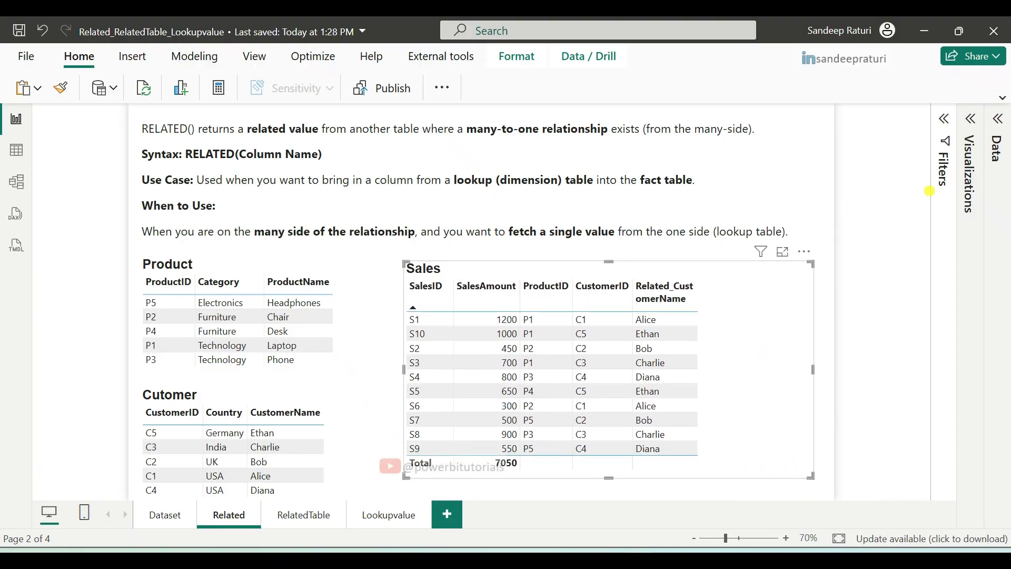
# - Create a calculated column in the Sales table with the formula Related_ProductName = RELATED('Product'[ProductName])
pyautogui.click(997, 311)
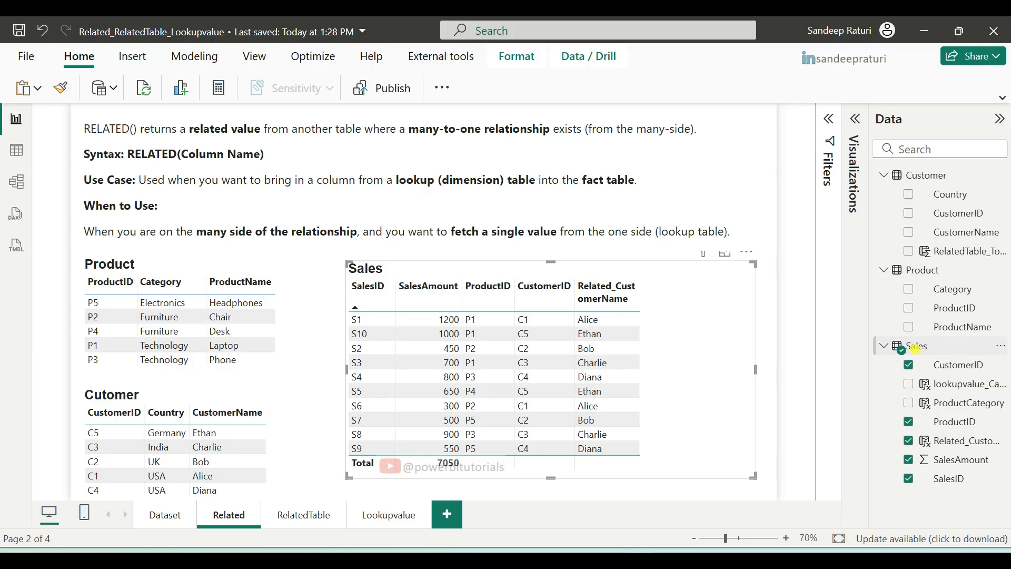
pyautogui.rightClick(916, 346)
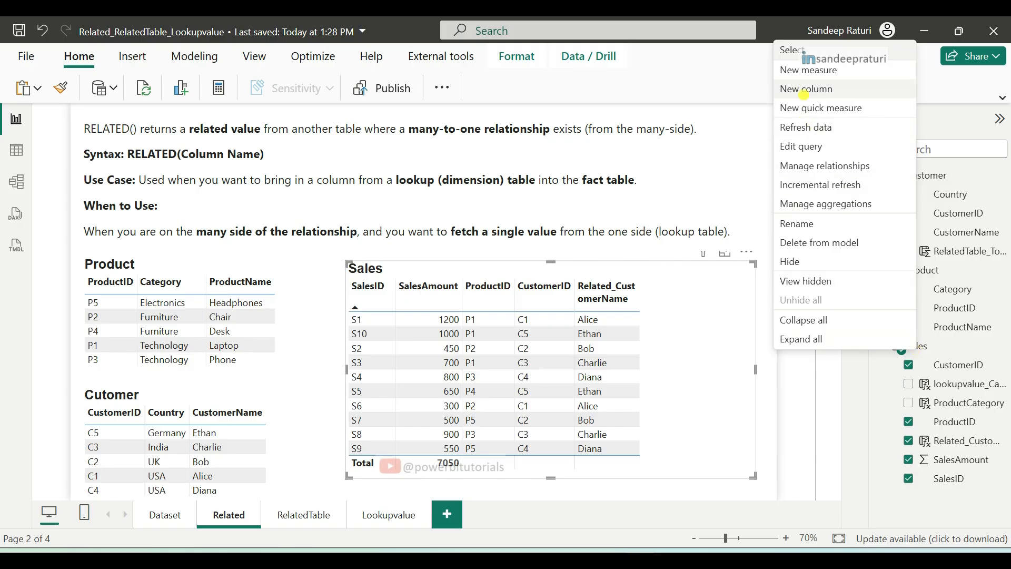
pyautogui.click(803, 95)
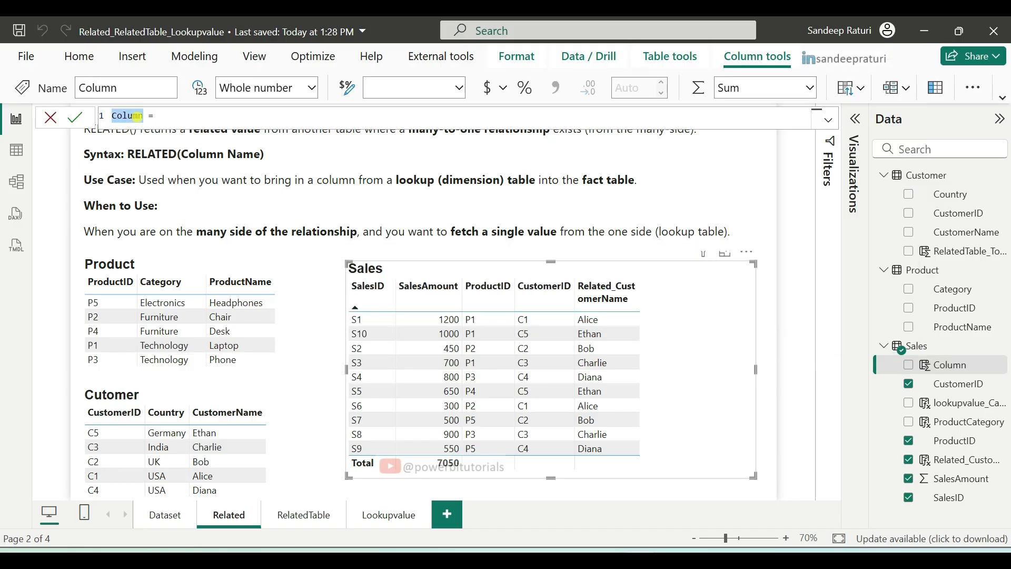
pyautogui.write('Related_ProductName = ')
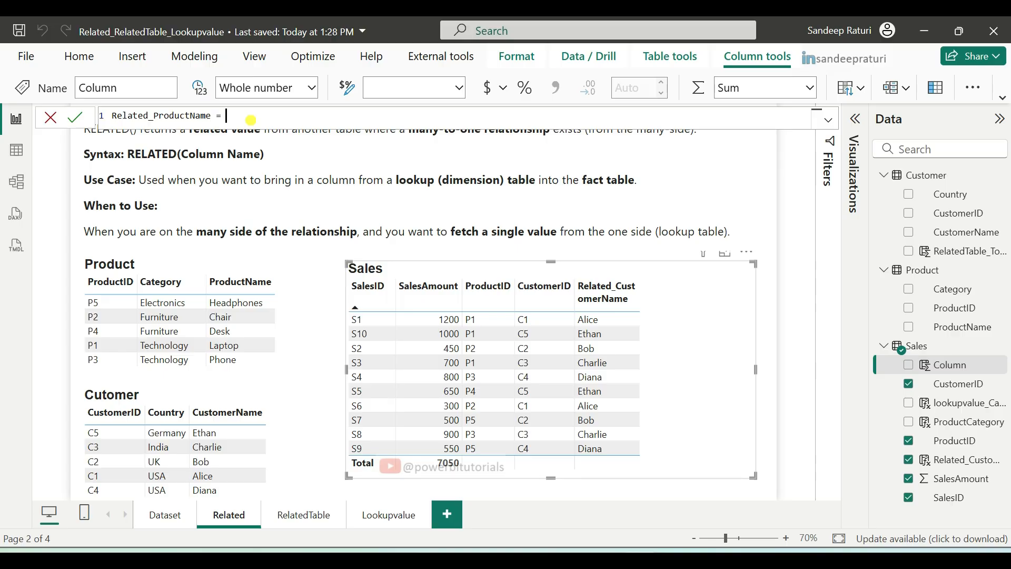
pyautogui.write('RELA')
pyautogui.press('Tab')
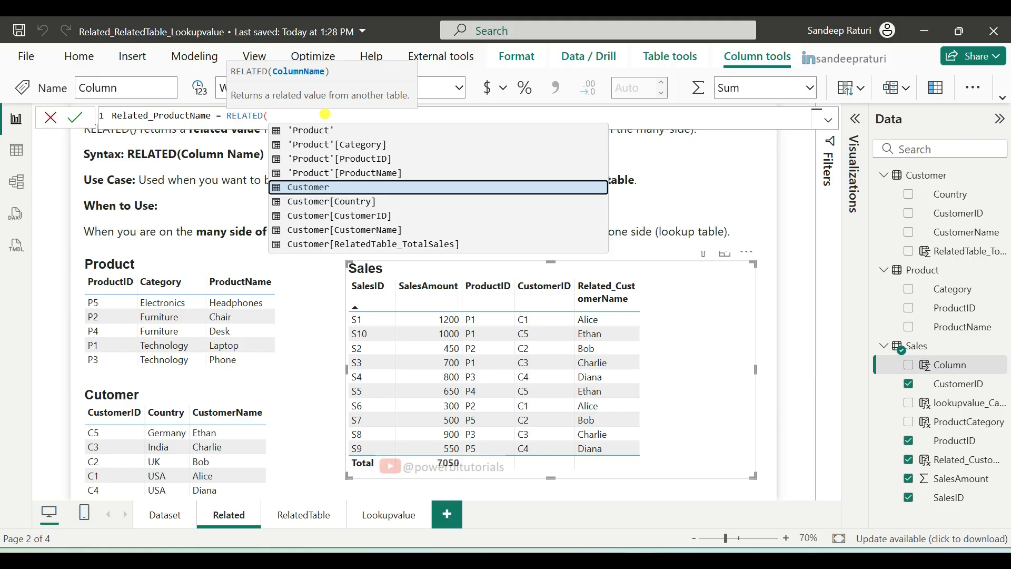
pyautogui.write('Prod')
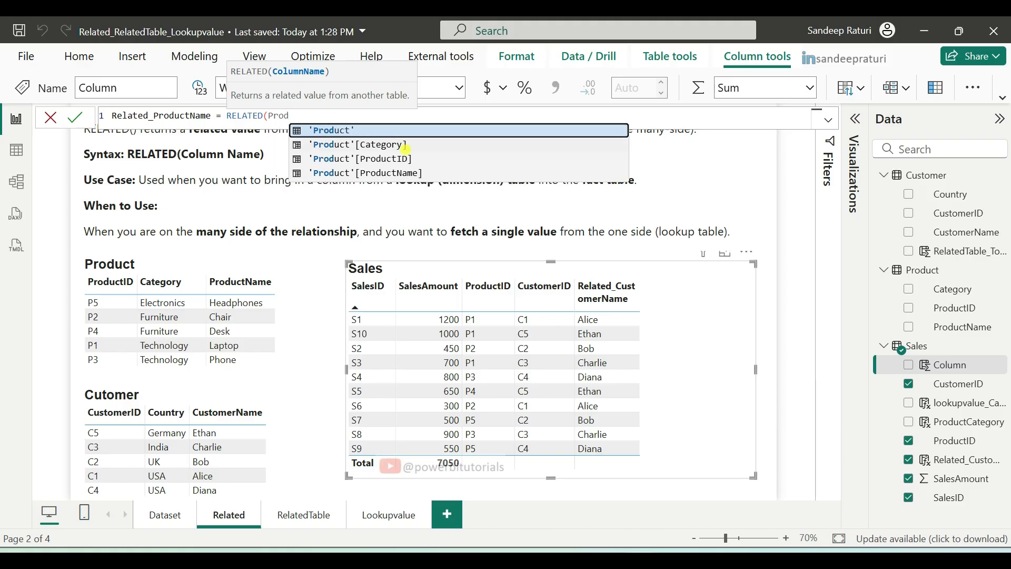
pyautogui.click(382, 172)
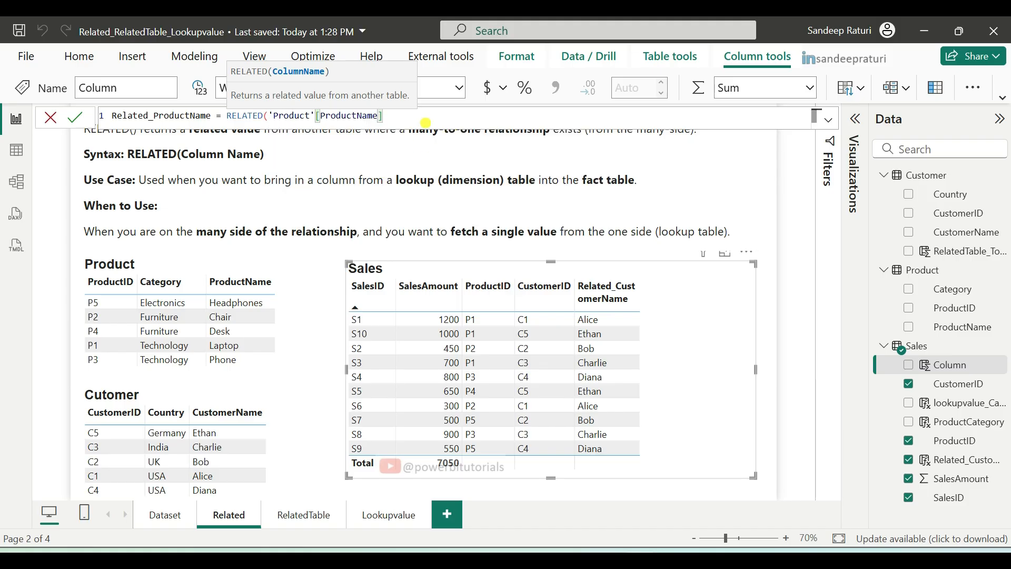
pyautogui.write(')')
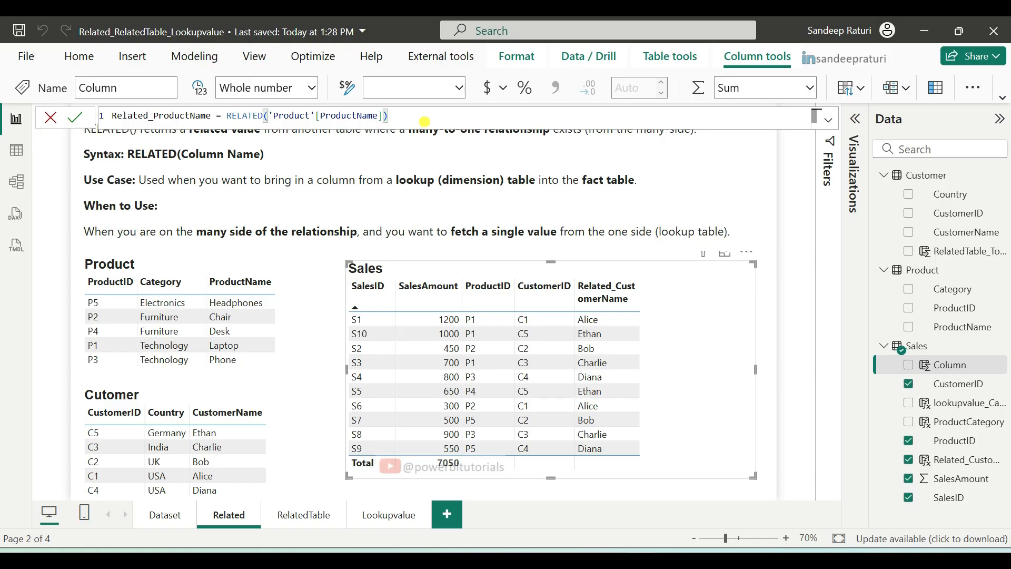
pyautogui.click(75, 116)
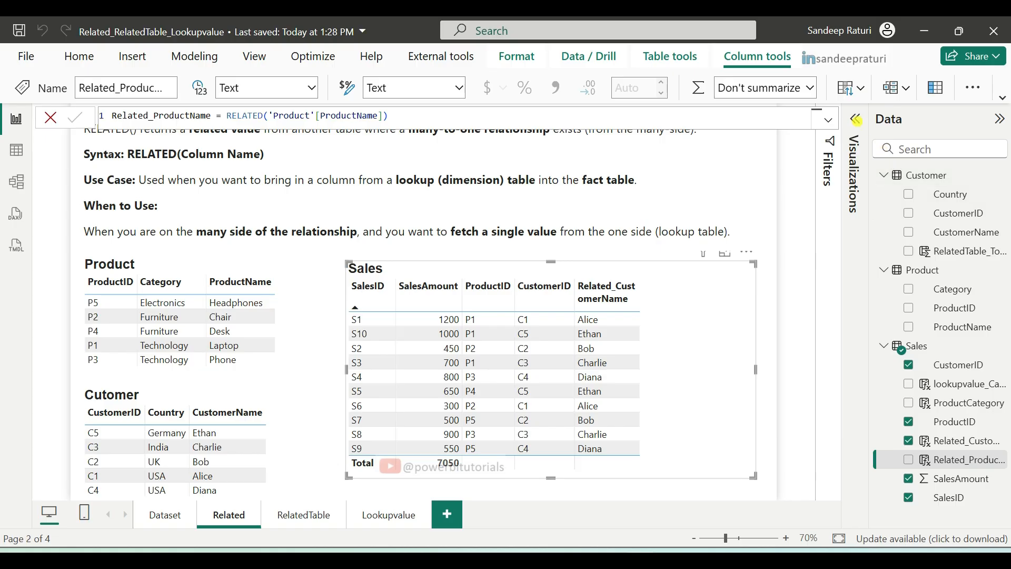
# - Add Related_ProductName as the last column of the Sales table visual, then close the formula editor and deselect the visual
pyautogui.click(856, 120)
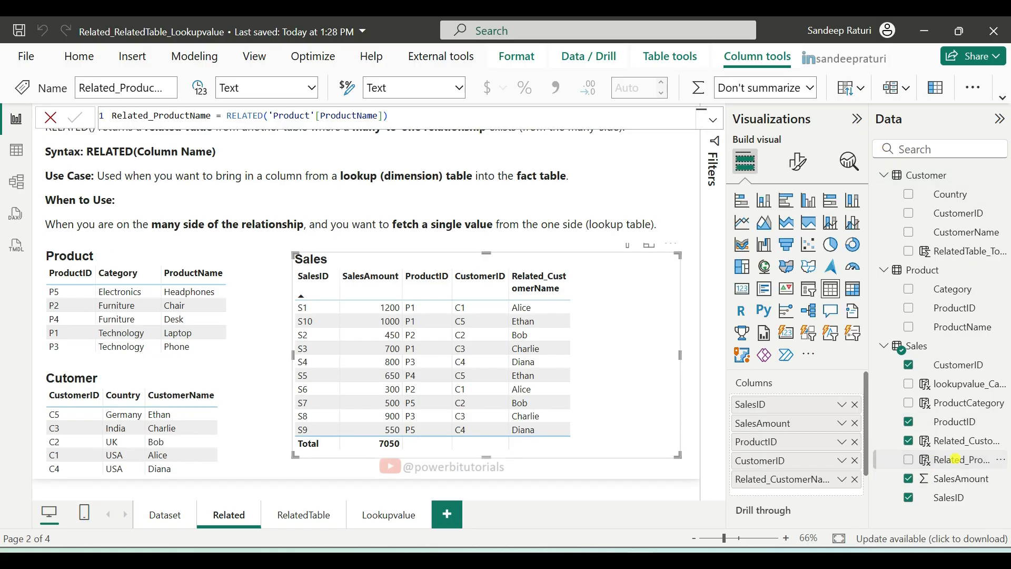
pyautogui.moveTo(956, 459); pyautogui.dragTo(788, 487)
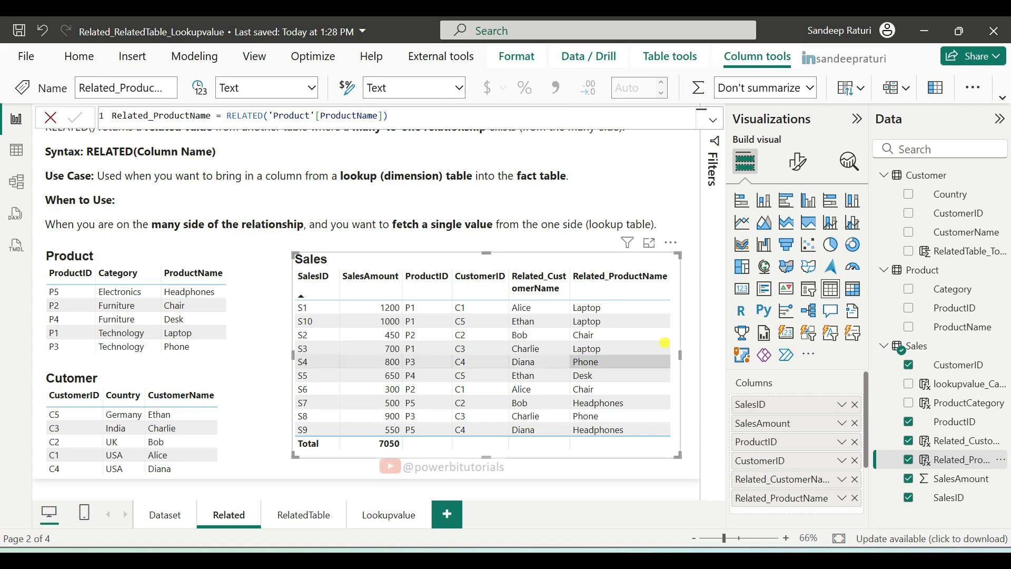
pyautogui.click(857, 119)
pyautogui.click(50, 117)
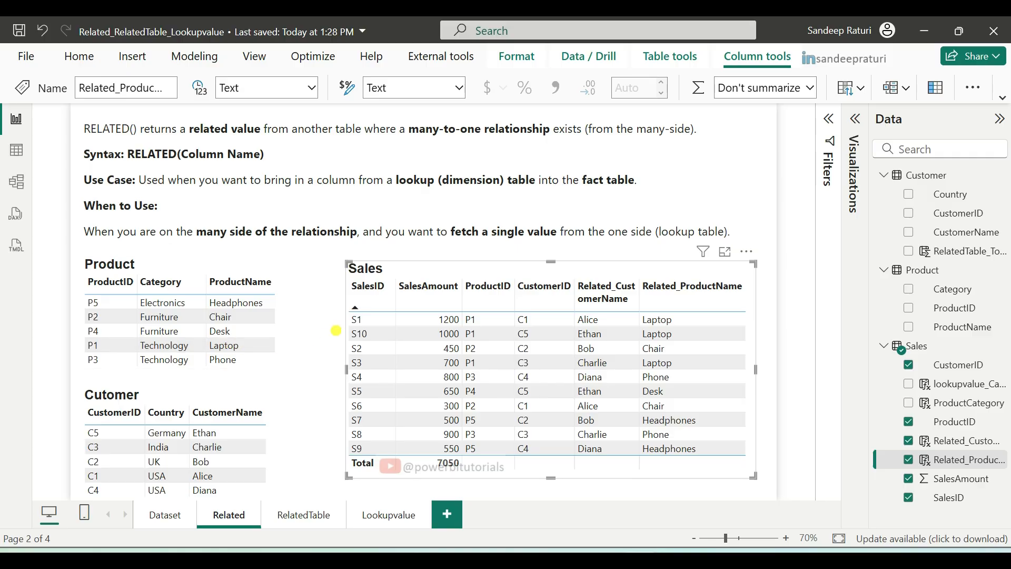
pyautogui.click(332, 327)
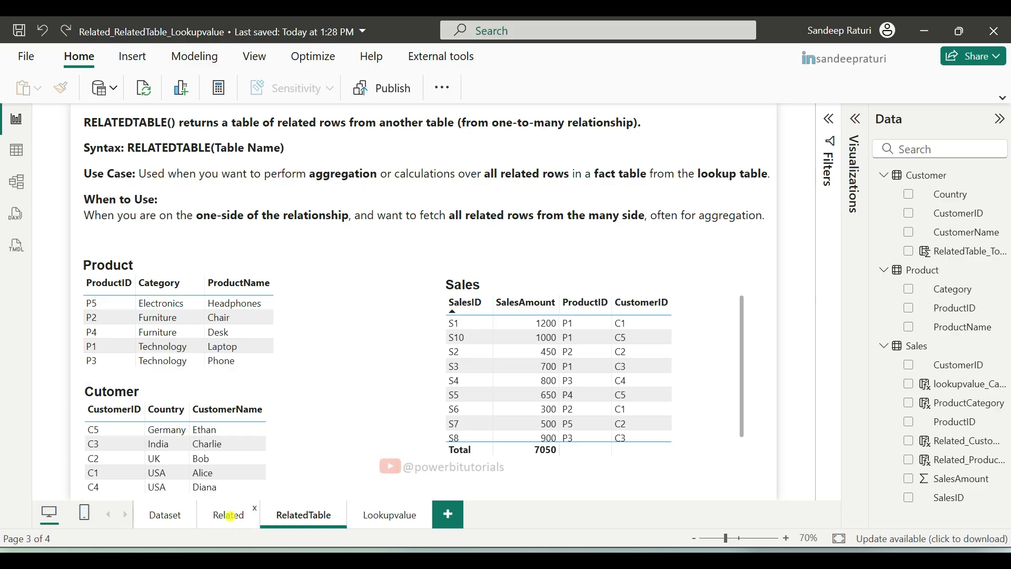
# - Return to the Related report page to review the explanation of the RELATED function
pyautogui.click(229, 514)
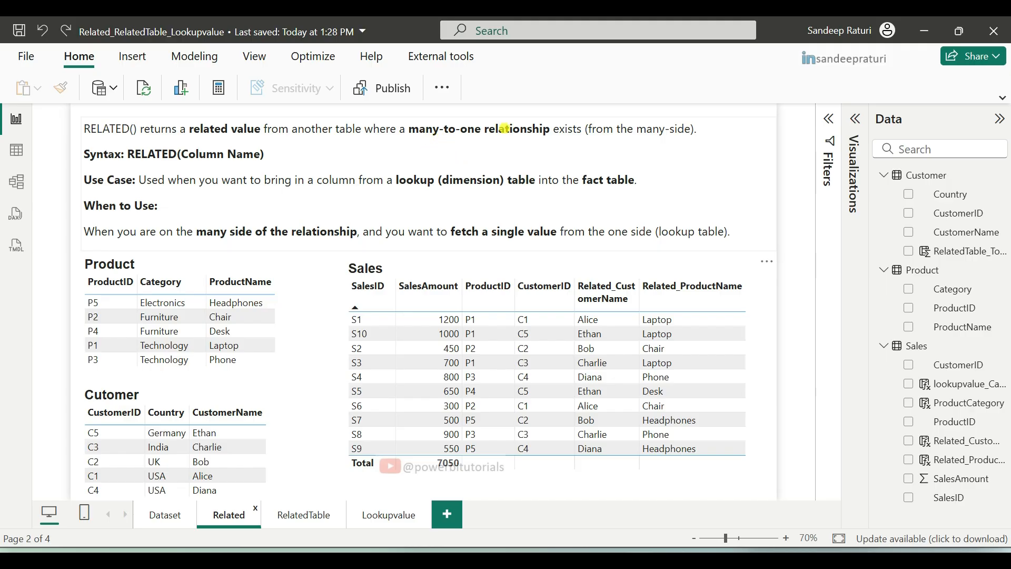
# - Go to the RelatedTable report page and open the formula of the Customer table's RelatedTable_TotalSales column
pyautogui.click(316, 515)
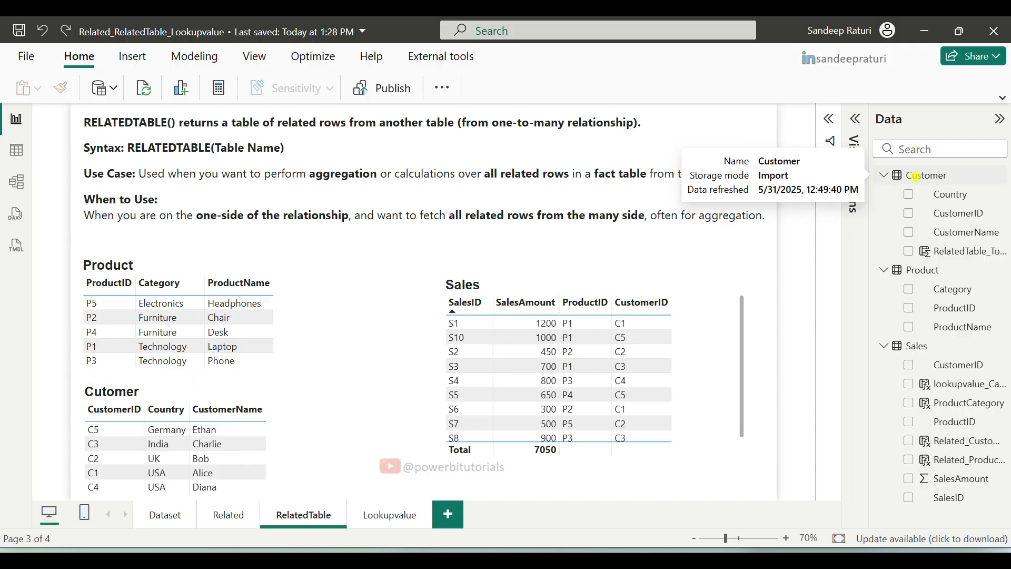
pyautogui.rightClick(916, 176)
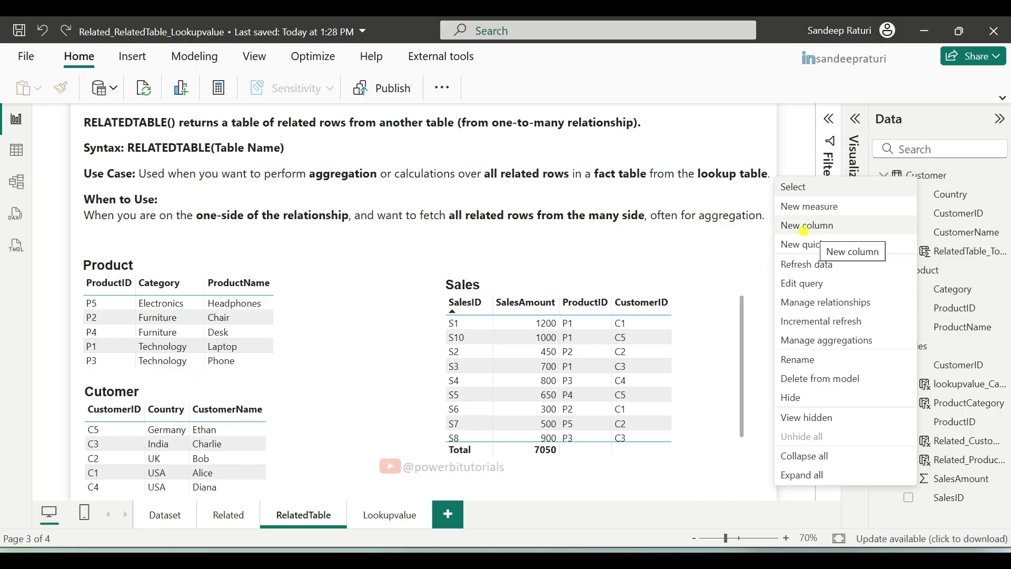
pyautogui.click(750, 263)
pyautogui.click(939, 248)
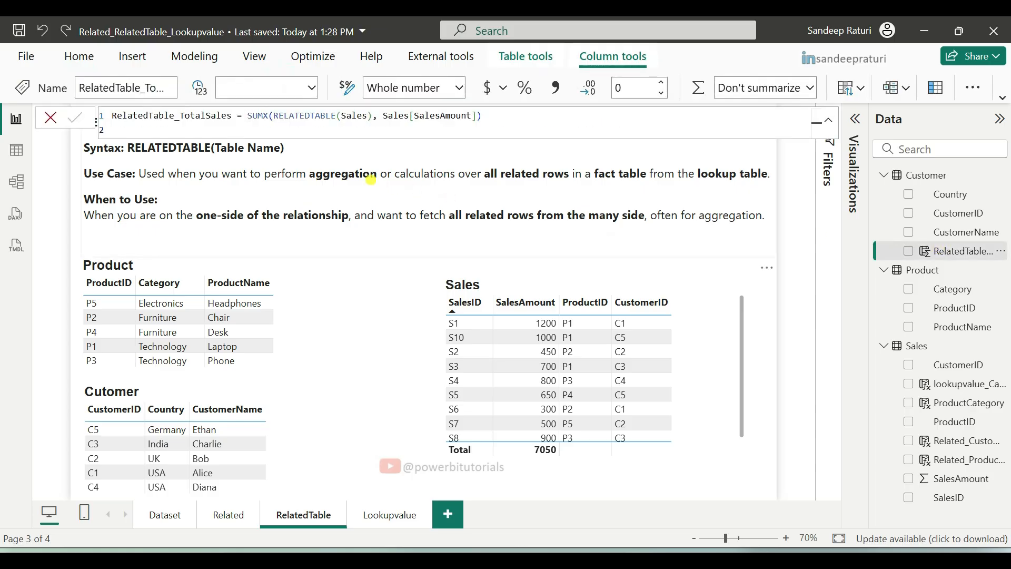
# - Examine the column name, SUMX, RELATEDTABLE(Sales) and Sales[SalesAmount] parts of the RelatedTable_TotalSales formula, and commit the formula as it stands
pyautogui.moveTo(490, 115); pyautogui.dragTo(154, 125)
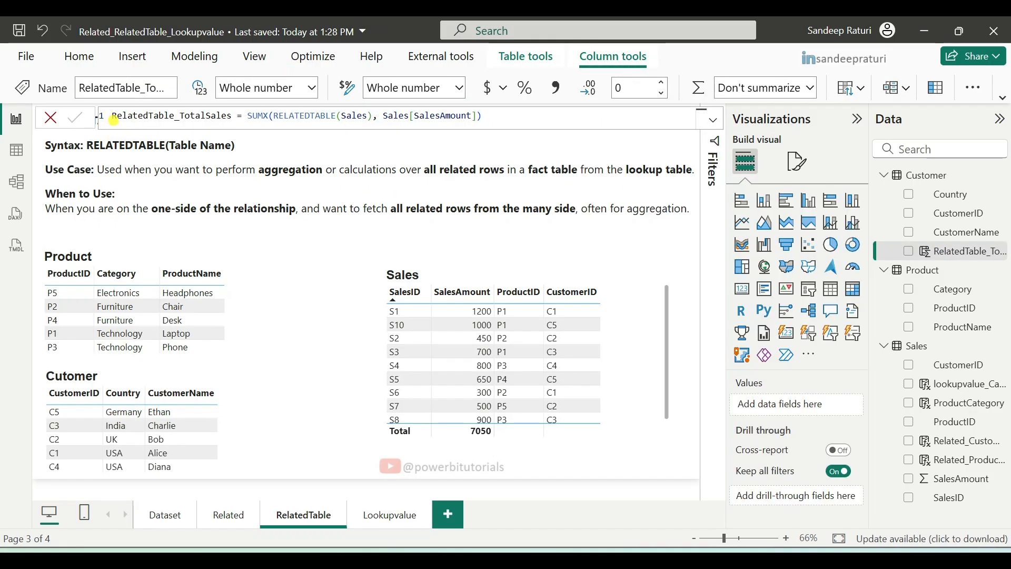
pyautogui.moveTo(116, 115); pyautogui.dragTo(230, 118)
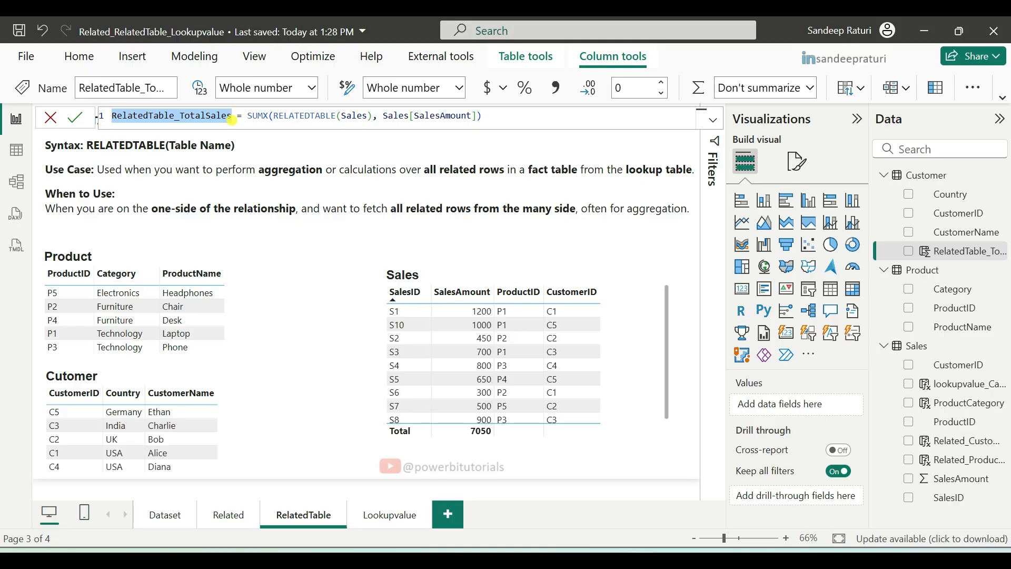
pyautogui.moveTo(248, 116); pyautogui.dragTo(278, 115)
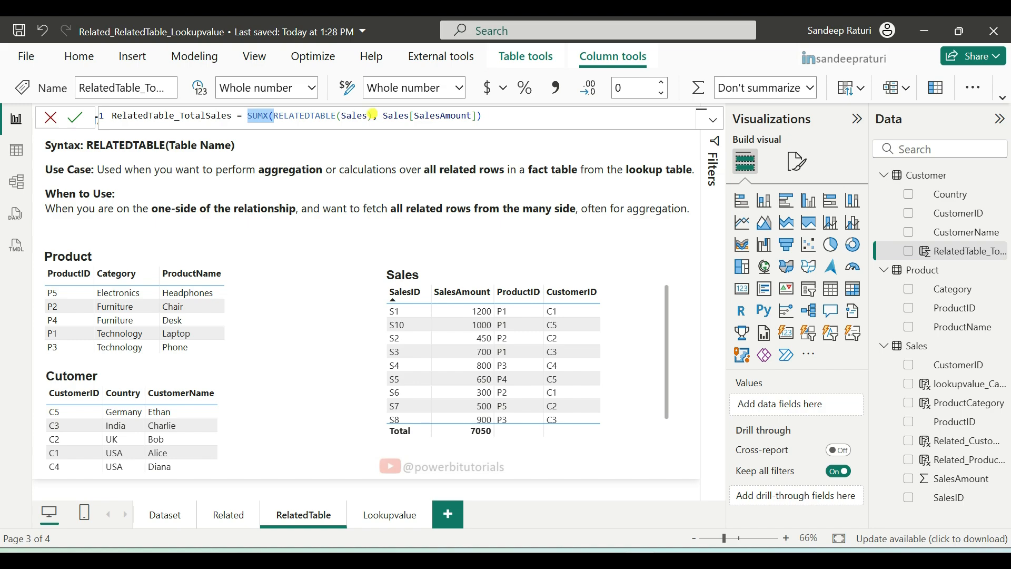
pyautogui.moveTo(372, 114); pyautogui.dragTo(278, 116)
pyautogui.click(352, 115)
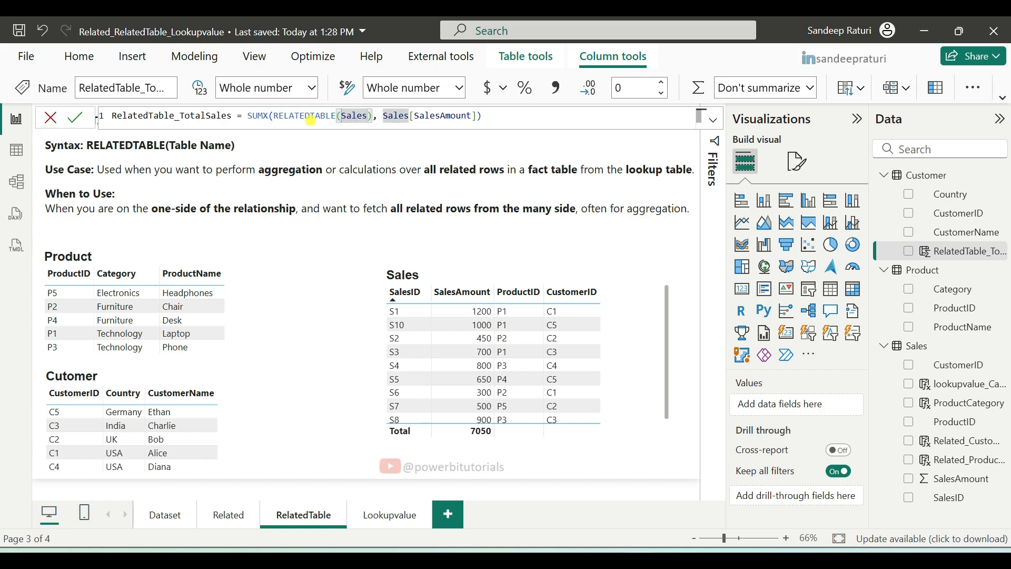
pyautogui.doubleClick(356, 116)
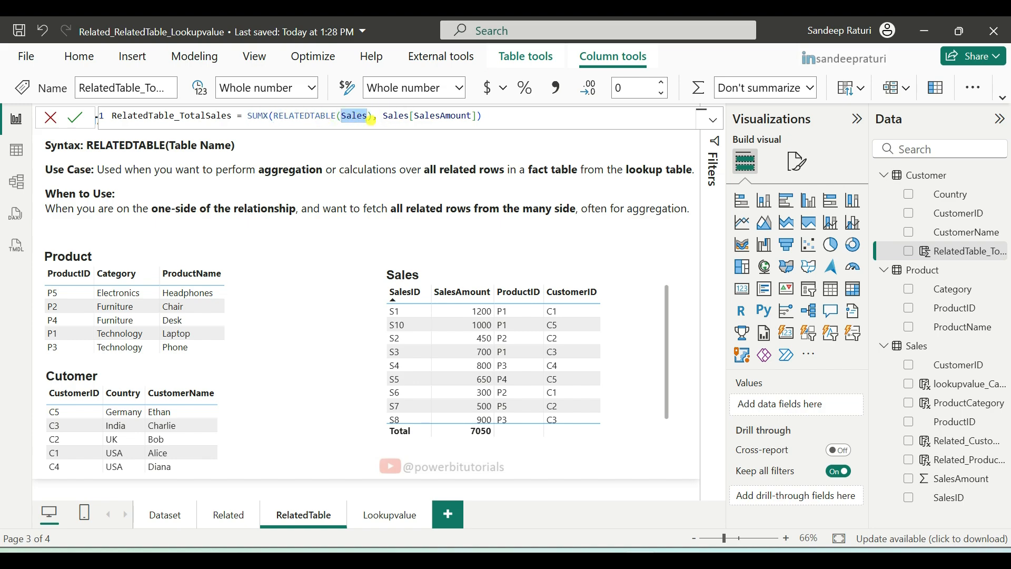
pyautogui.moveTo(384, 116); pyautogui.dragTo(472, 119)
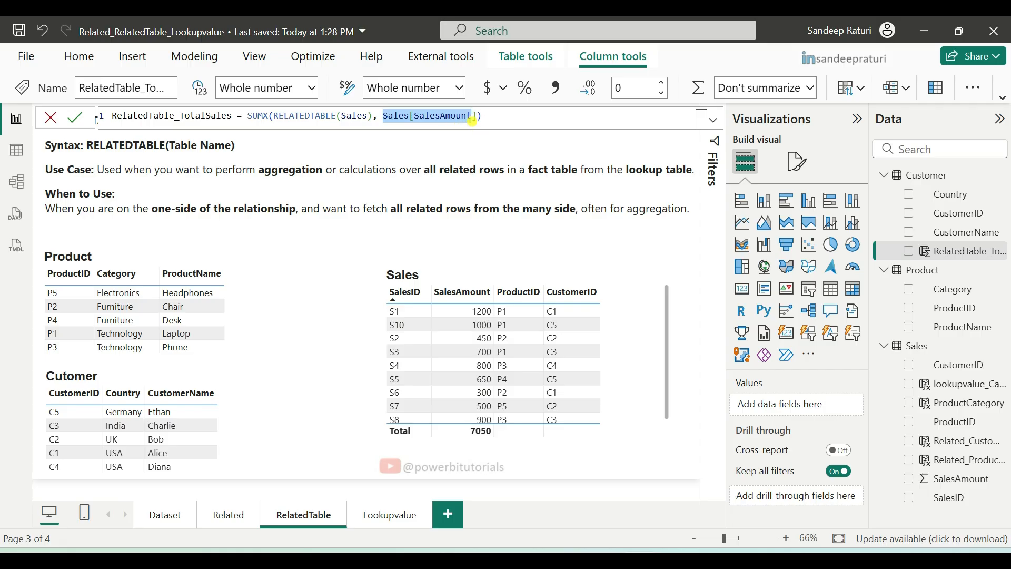
pyautogui.moveTo(472, 118); pyautogui.dragTo(408, 116)
pyautogui.moveTo(274, 115); pyautogui.dragTo(382, 114)
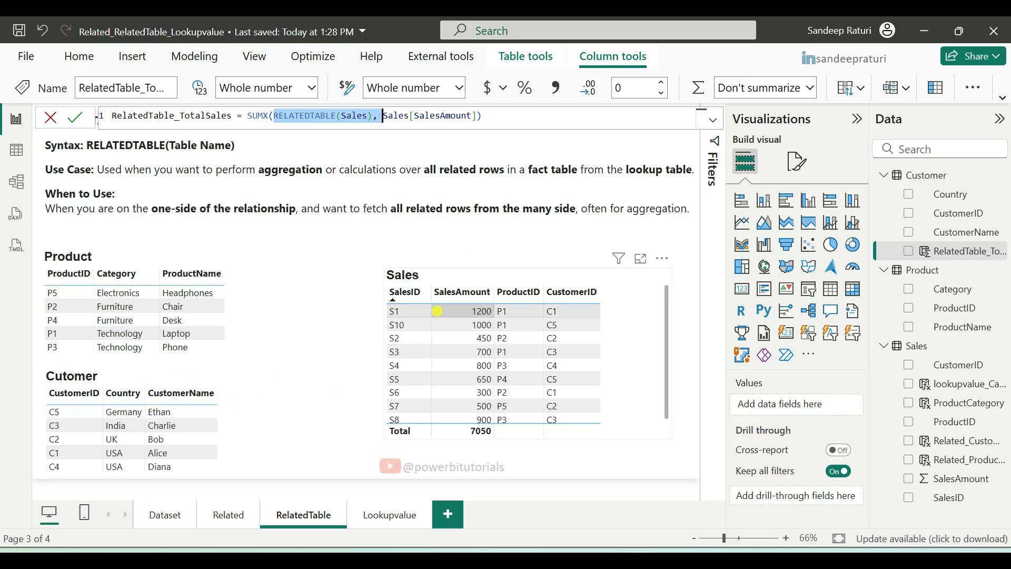
pyautogui.click(461, 116)
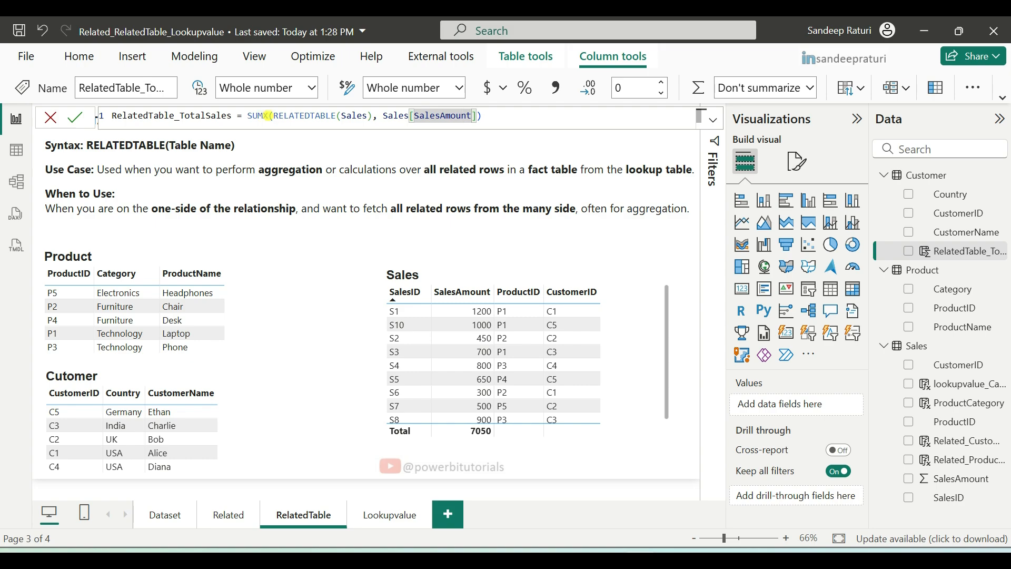
pyautogui.moveTo(277, 115); pyautogui.dragTo(364, 117)
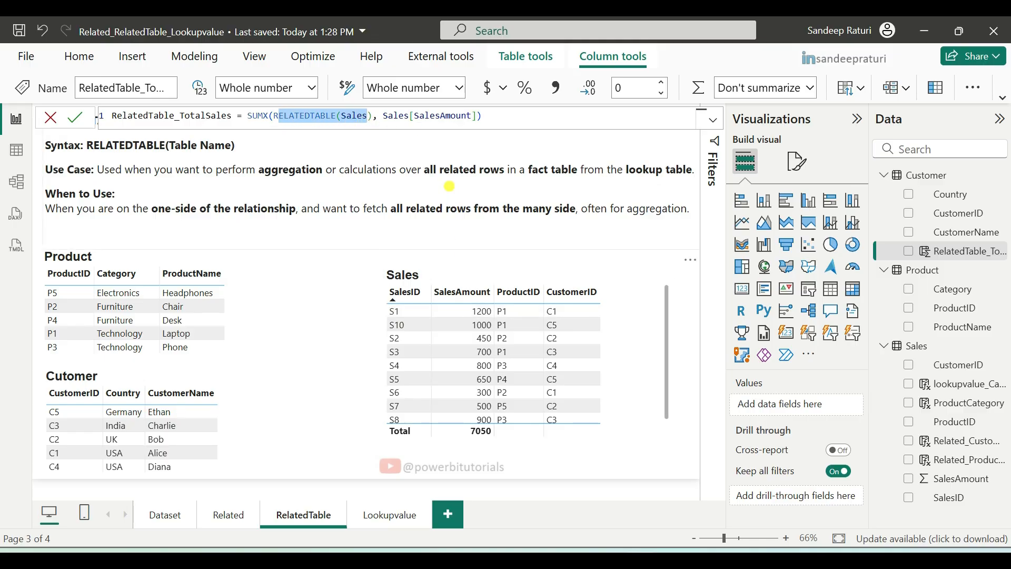
pyautogui.moveTo(389, 118); pyautogui.dragTo(477, 115)
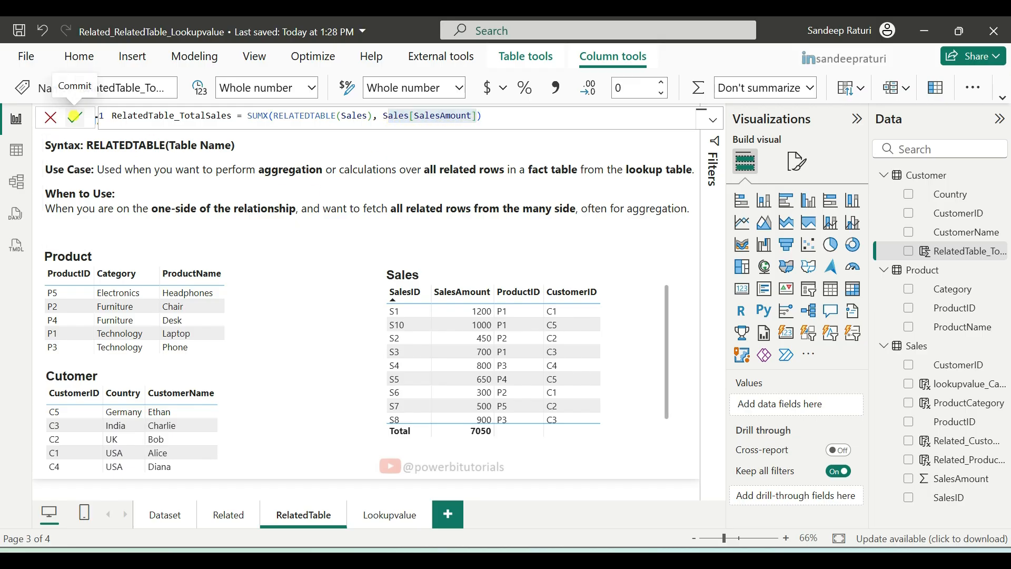
pyautogui.click(75, 117)
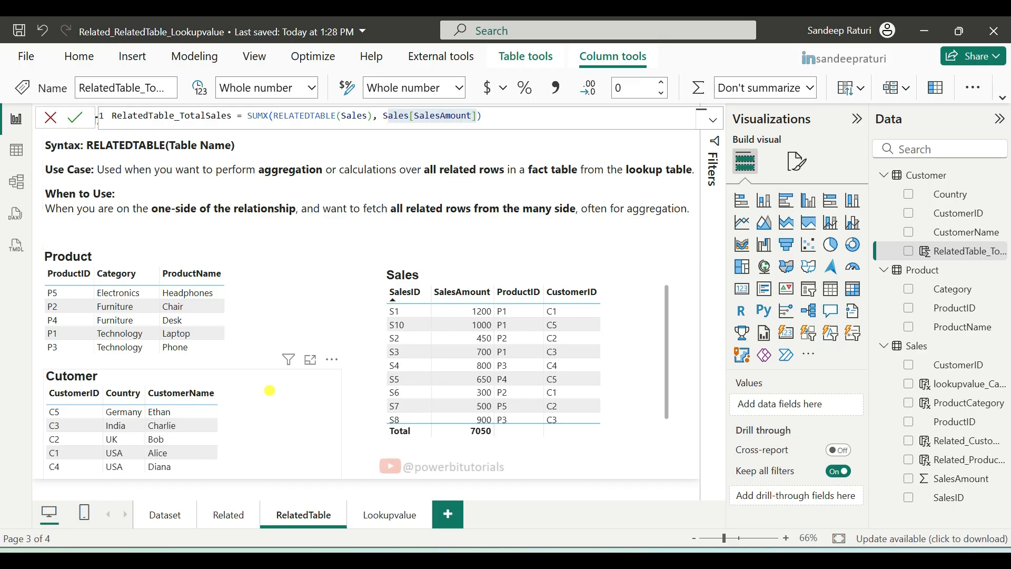
# - Add RelatedTable_TotalSales as the last column of the Customer table visual, and deselect the visual
pyautogui.click(270, 390)
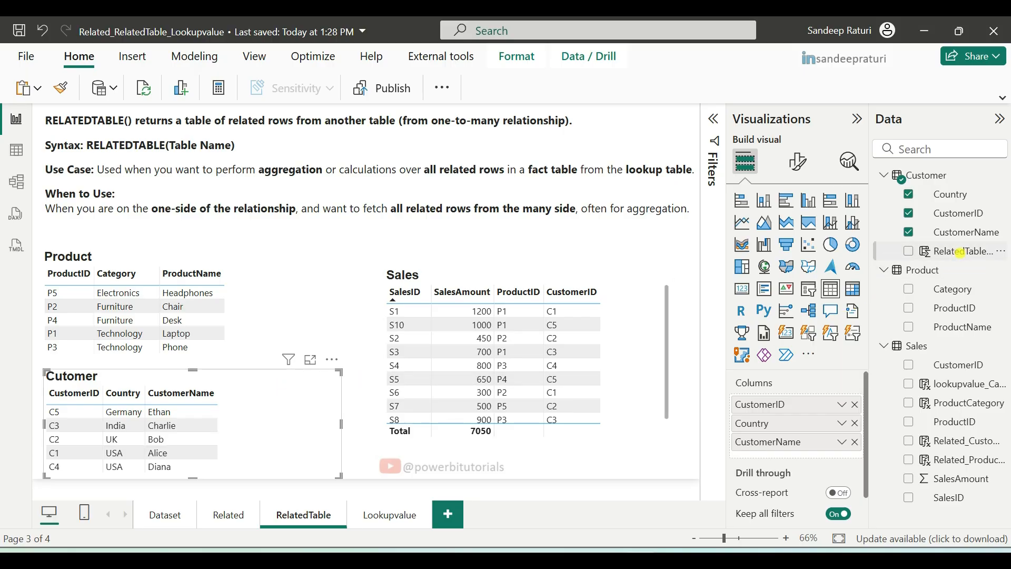
pyautogui.moveTo(959, 252); pyautogui.dragTo(801, 450)
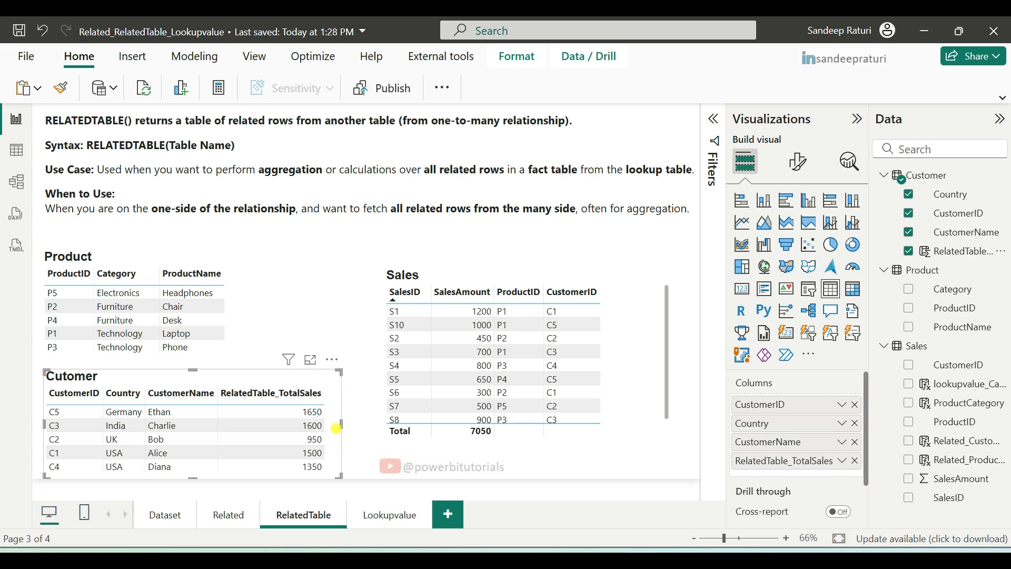
pyautogui.click(358, 458)
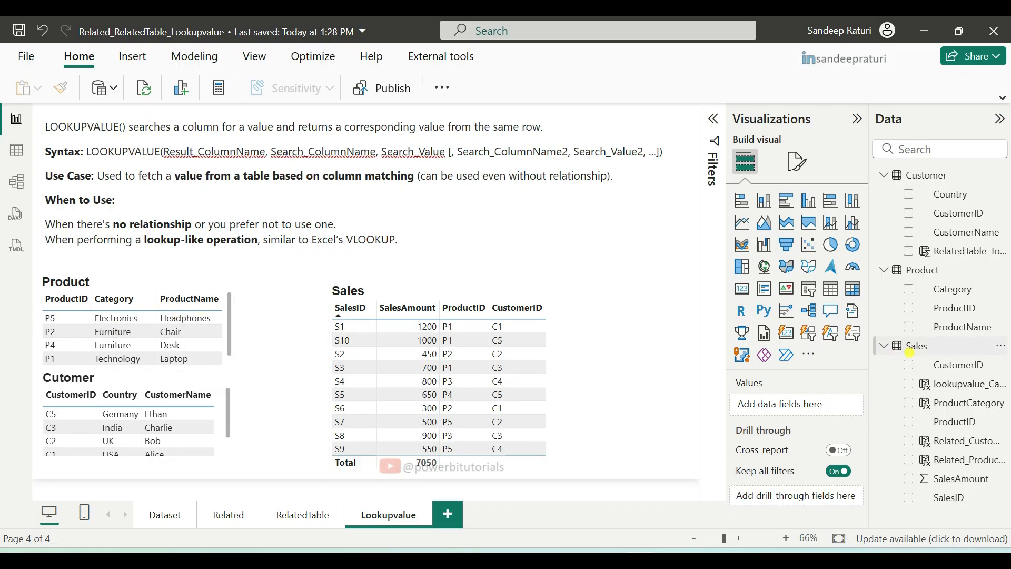
# - Open the Sales table's lookupvalue_Category formula, examine its result column, search column and search value arguments, and close the formula editor
pyautogui.rightClick(909, 351)
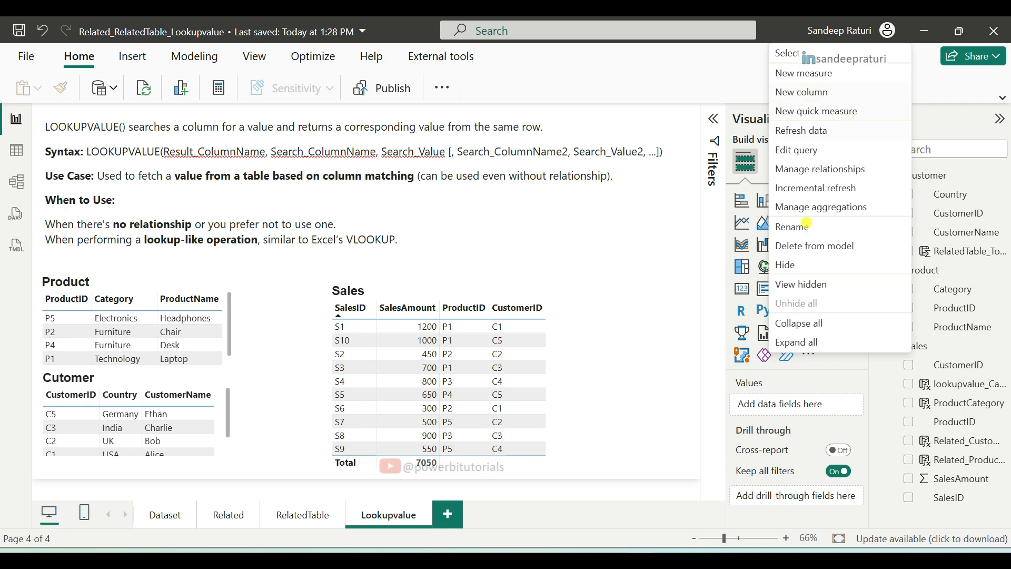
pyautogui.click(313, 414)
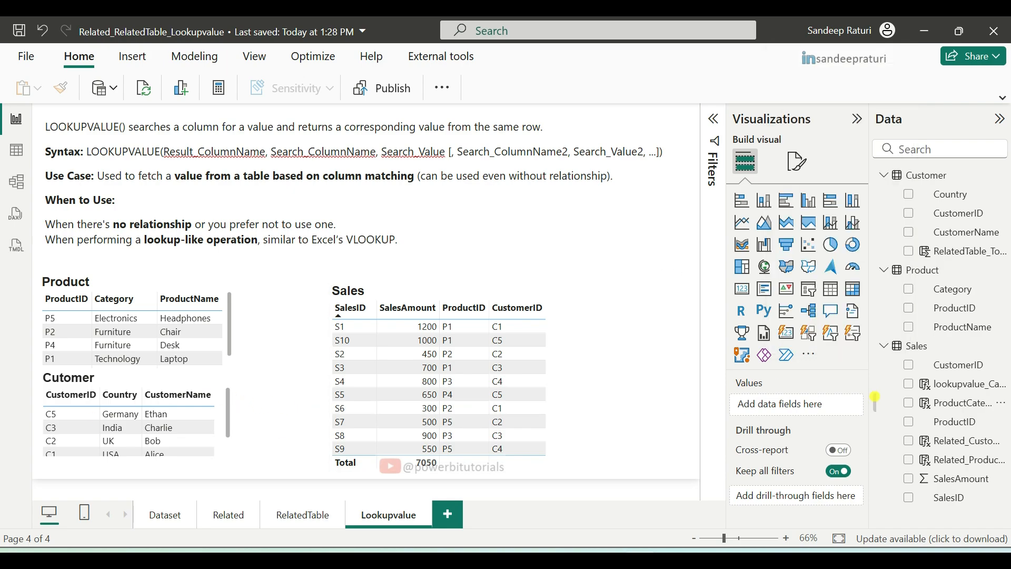
pyautogui.click(950, 381)
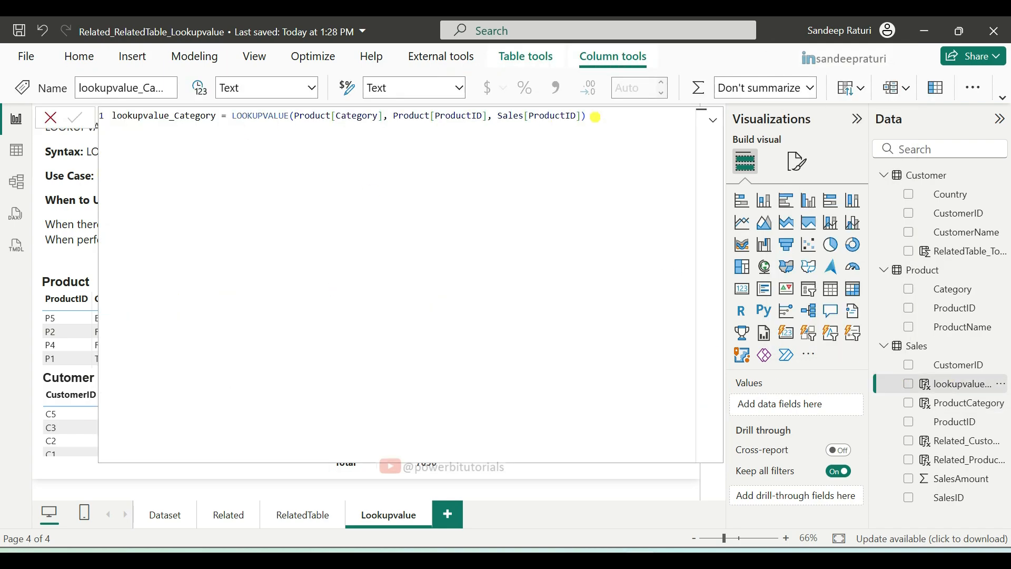
pyautogui.moveTo(112, 117); pyautogui.dragTo(215, 120)
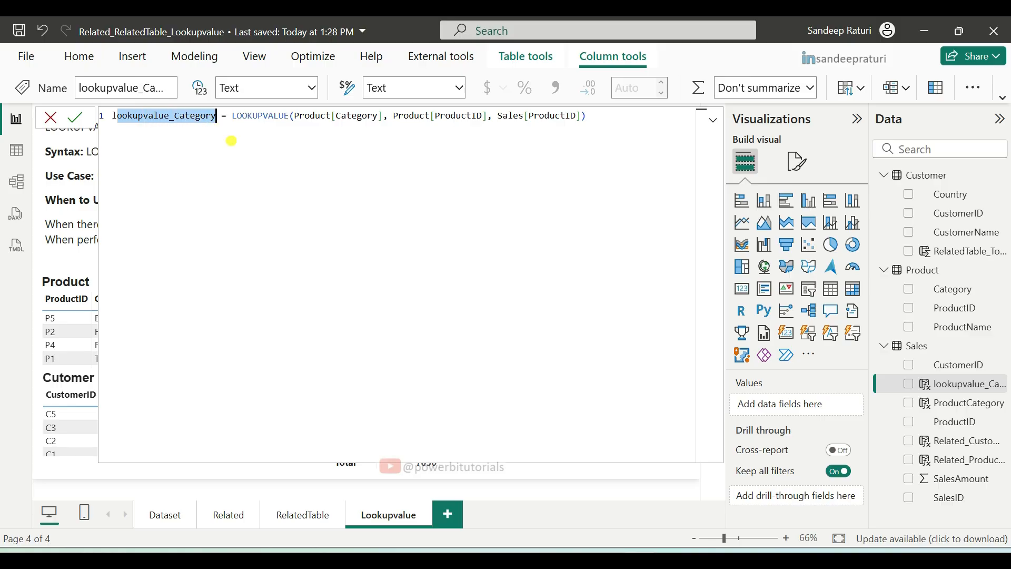
pyautogui.tripleClick(269, 117)
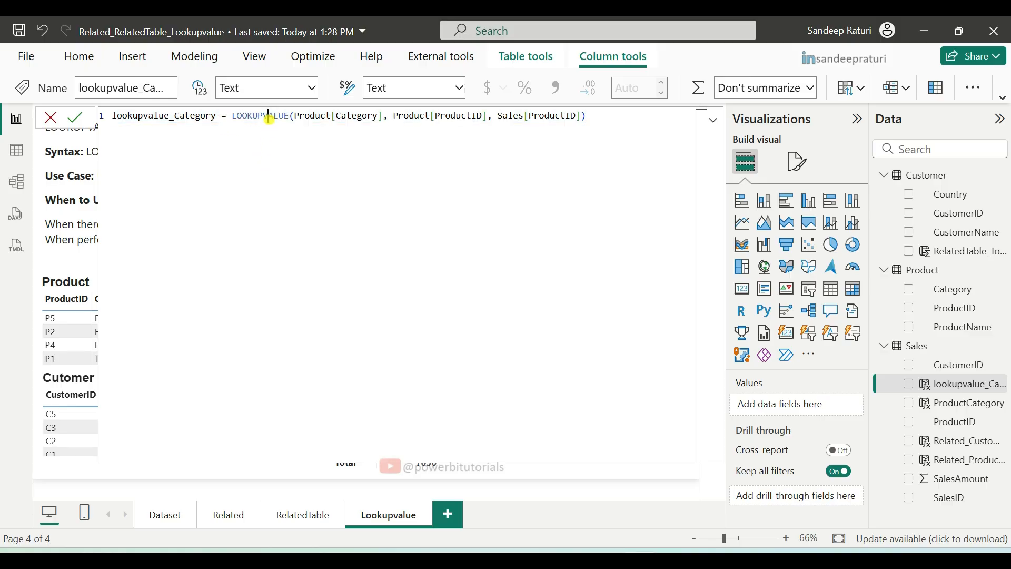
pyautogui.doubleClick(269, 116)
pyautogui.click(325, 138)
pyautogui.moveTo(383, 117); pyautogui.dragTo(301, 118)
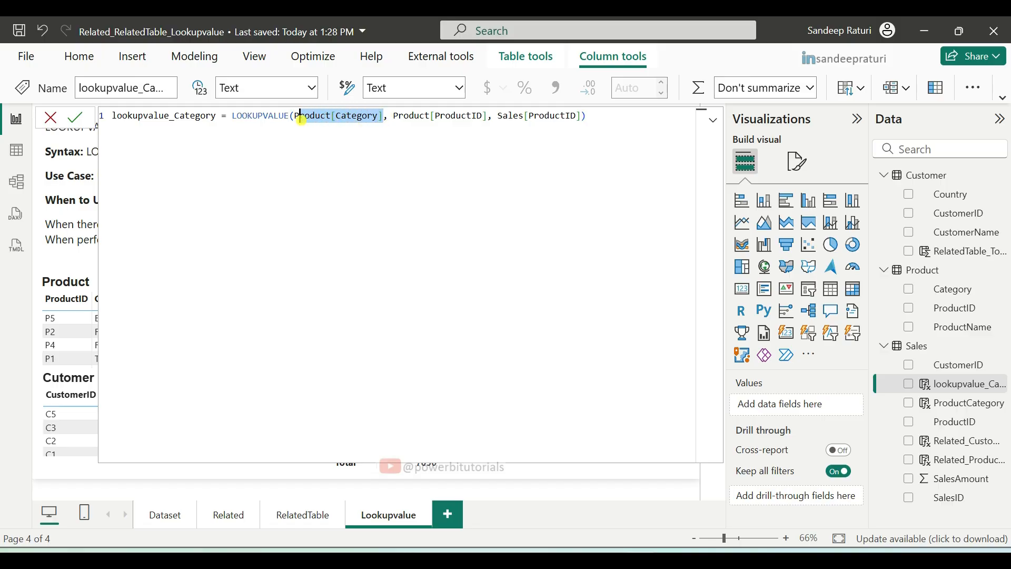
pyautogui.click(418, 117)
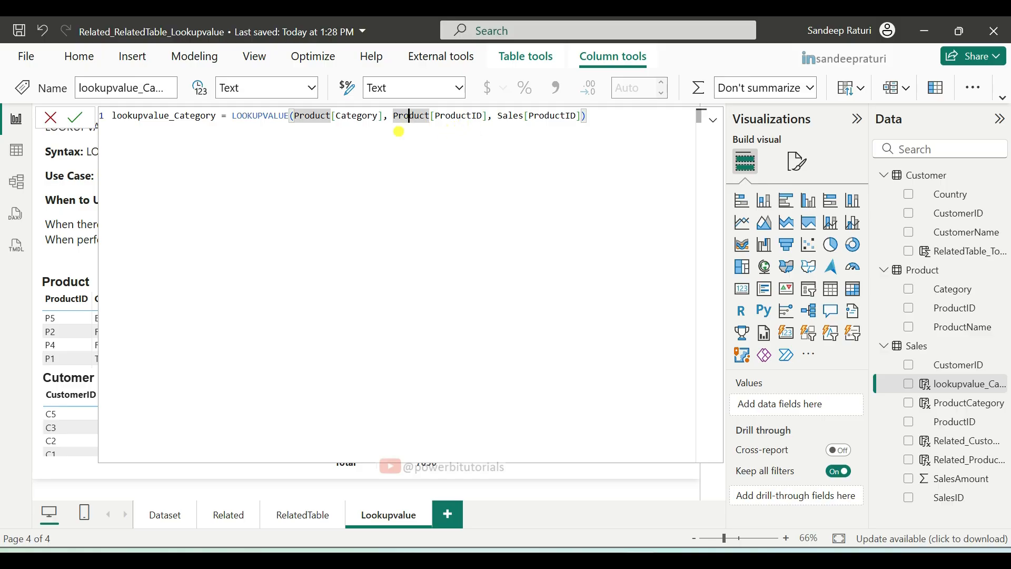
pyautogui.moveTo(393, 116); pyautogui.dragTo(576, 117)
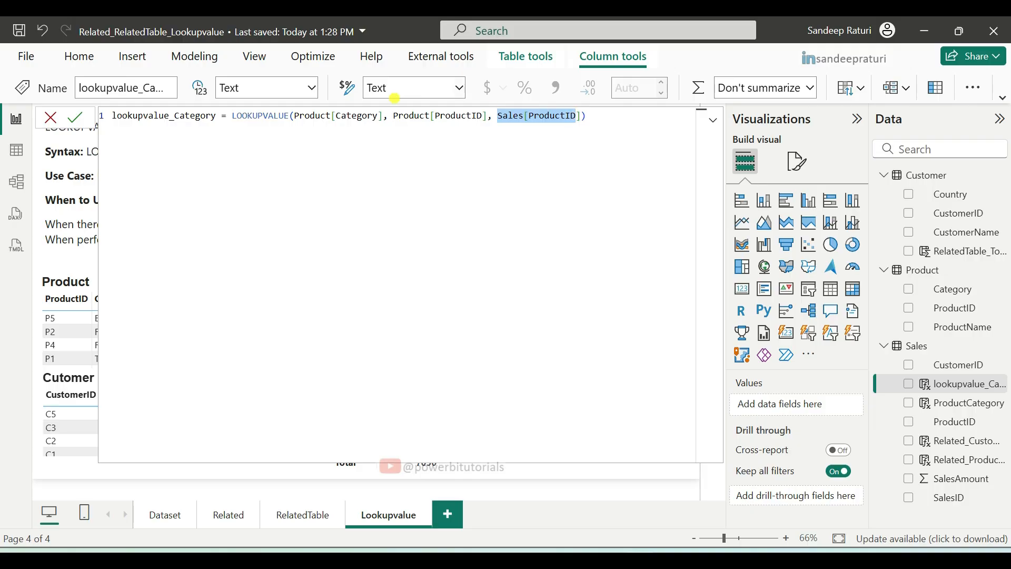
pyautogui.doubleClick(360, 117)
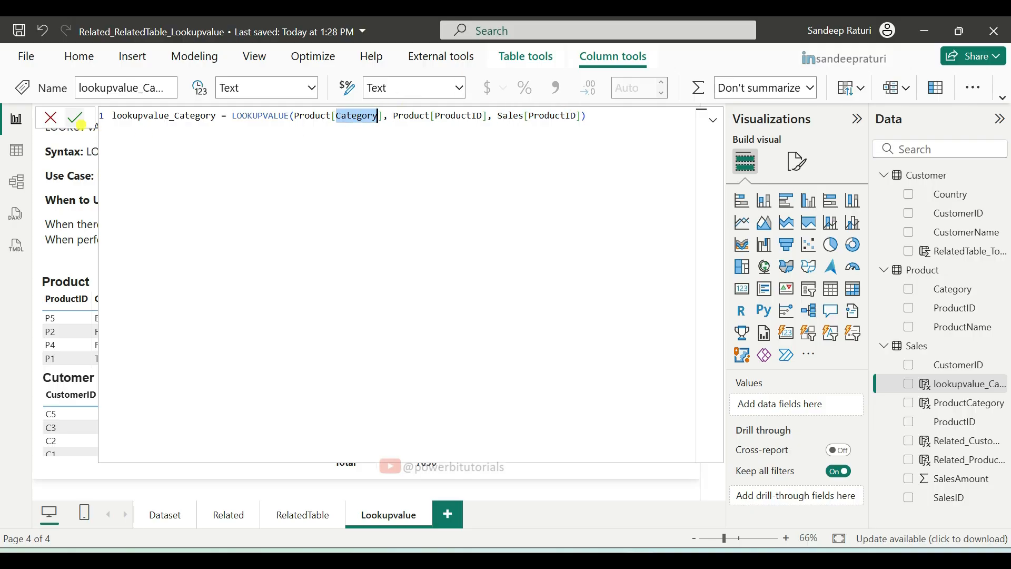
pyautogui.click(51, 117)
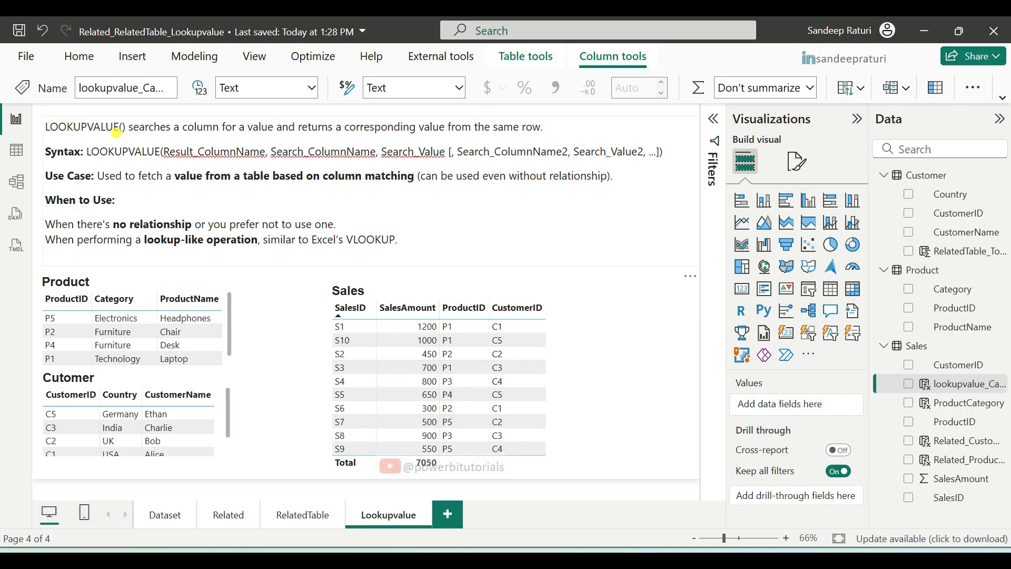
# - Add lookupvalue_Category as the last column of the Sales table visual on the Lookupvalue page
pyautogui.click(633, 349)
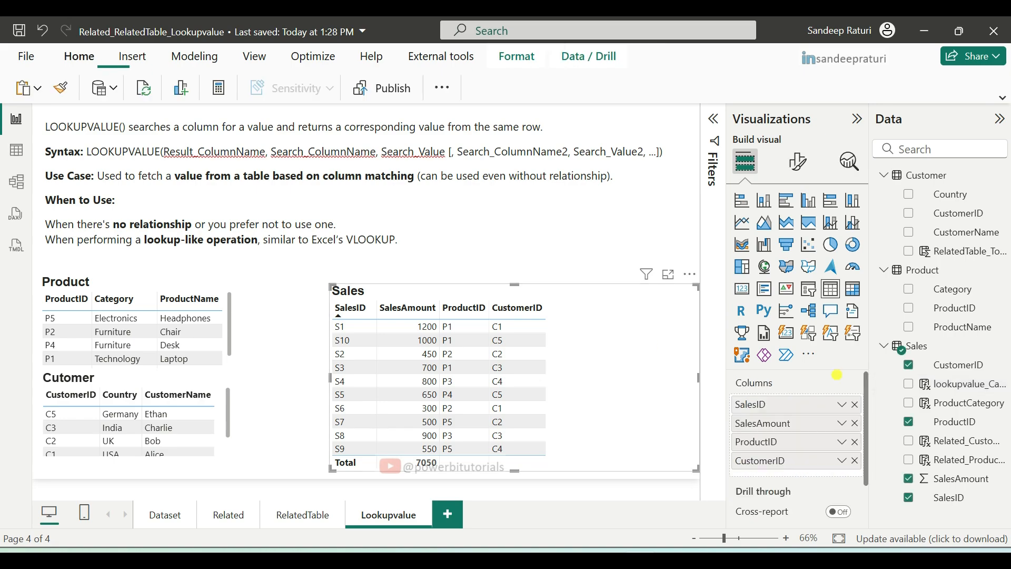
pyautogui.click(908, 384)
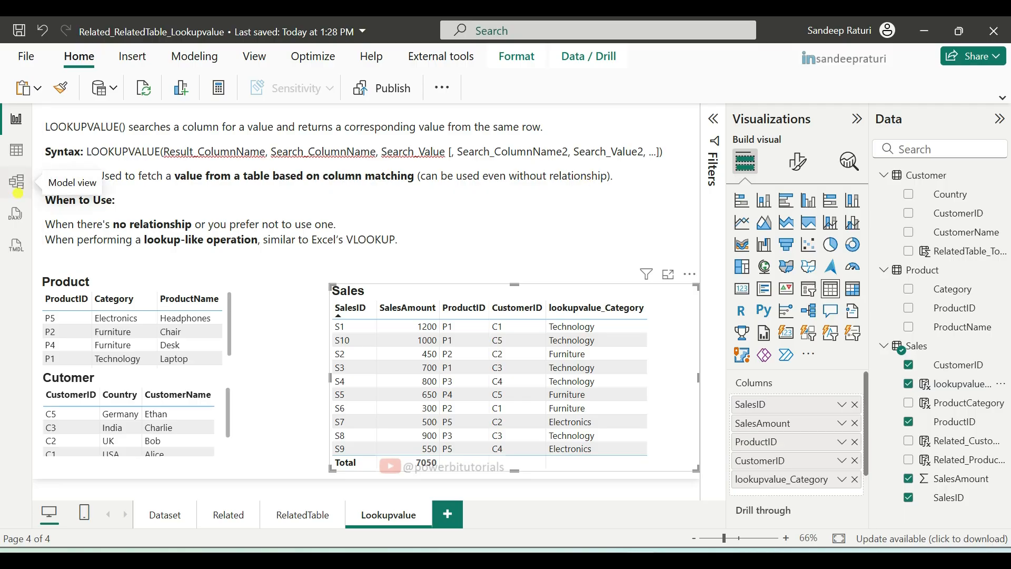
# - Delete the relationship between the Sales and Product tables in the data model and confirm the deletion
pyautogui.click(18, 184)
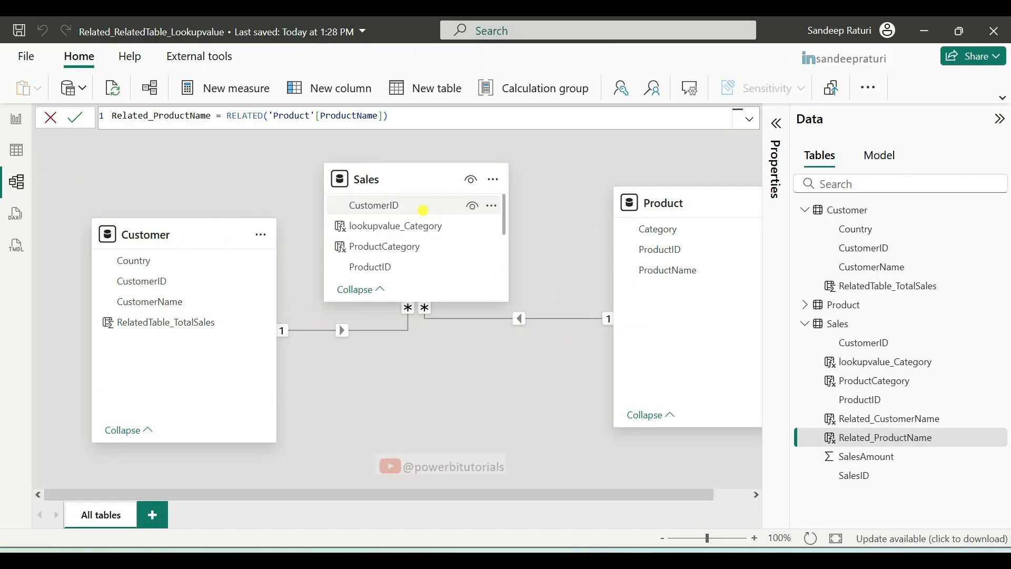
pyautogui.rightClick(518, 317)
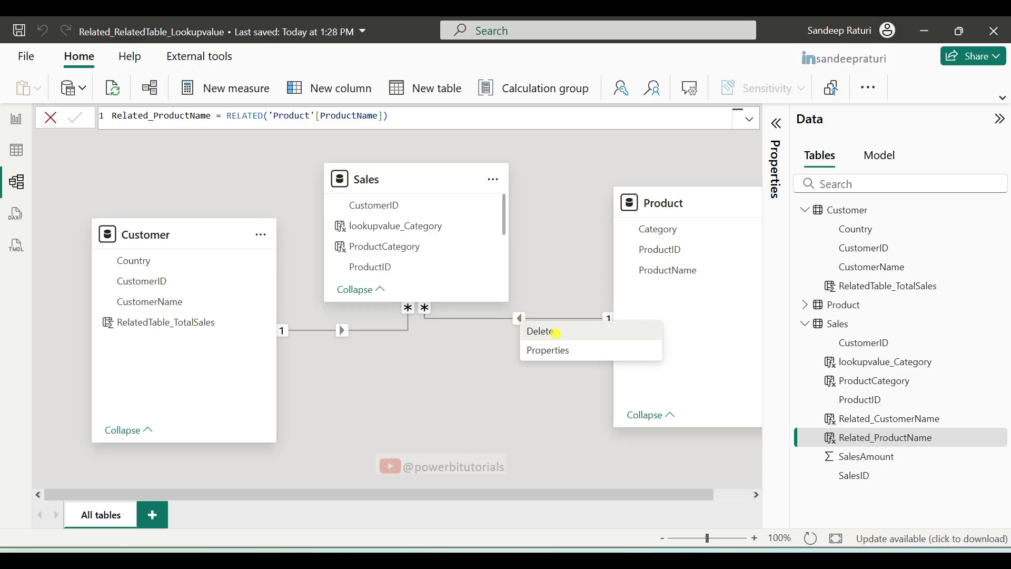
pyautogui.click(542, 331)
pyautogui.click(592, 350)
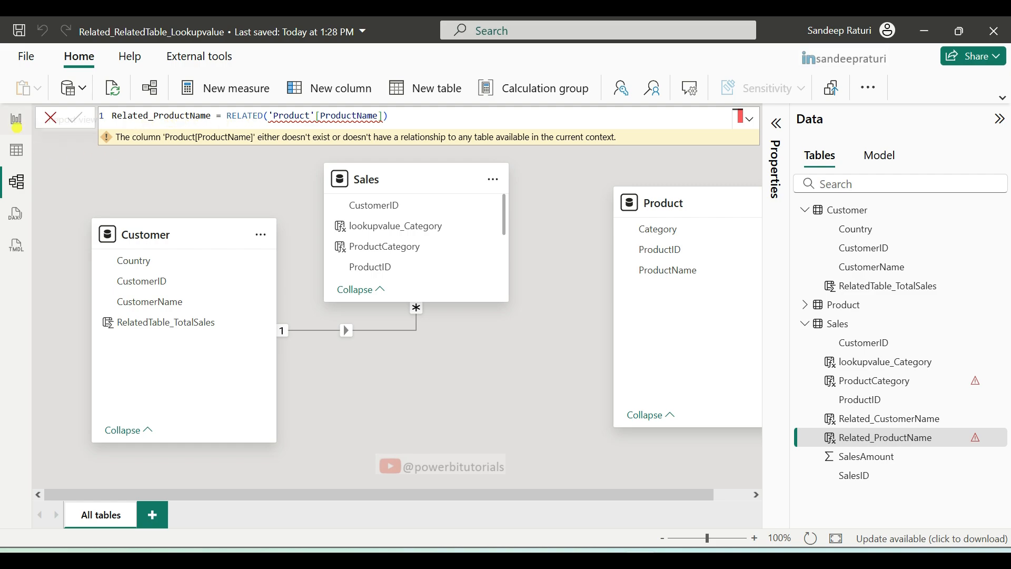
# - Return to the Lookupvalue report page to check lookupvalue_Category in the Sales table visual, and select that column in the Sales table's fields
pyautogui.click(16, 119)
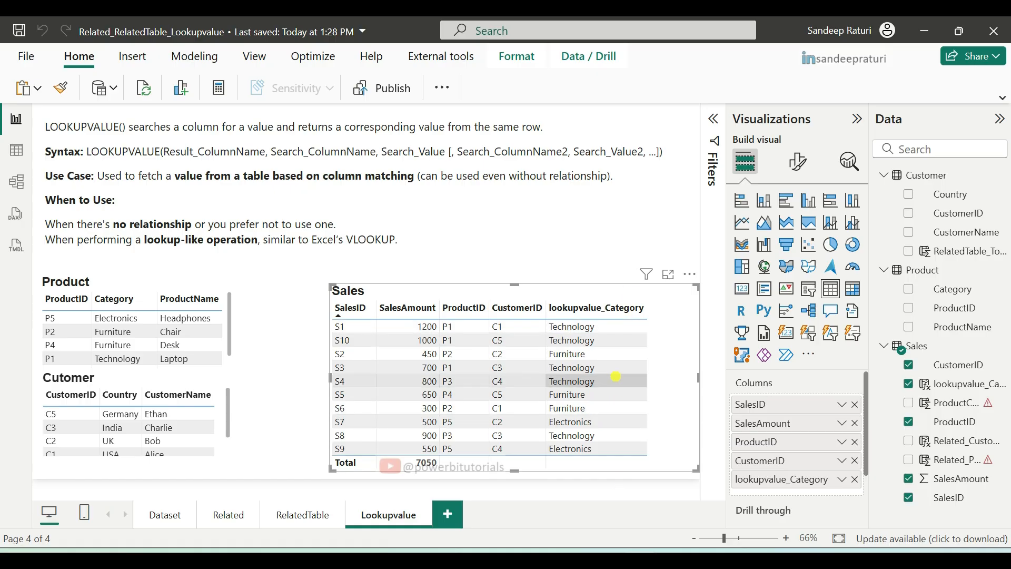
pyautogui.click(283, 366)
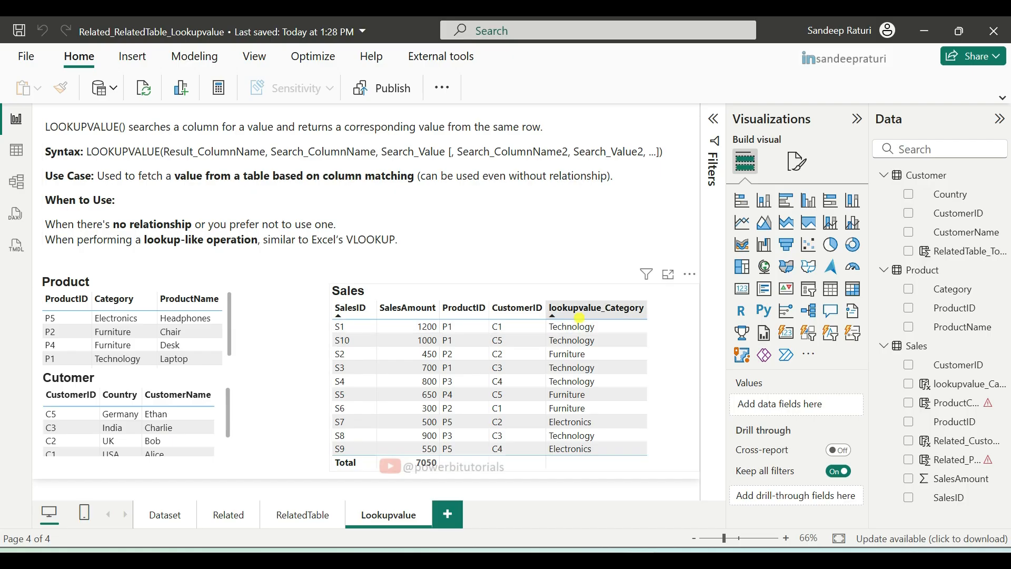
pyautogui.click(977, 387)
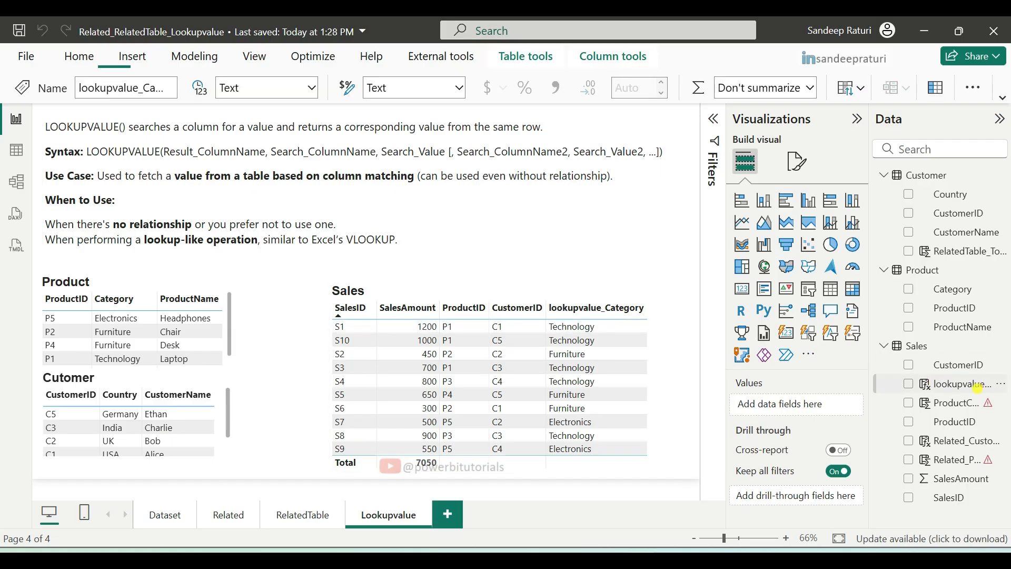
# - Append a second illustrative search pair, "produc a, sales b", after Sales[ProductID] in the lookupvalue_Category formula
pyautogui.click(582, 117)
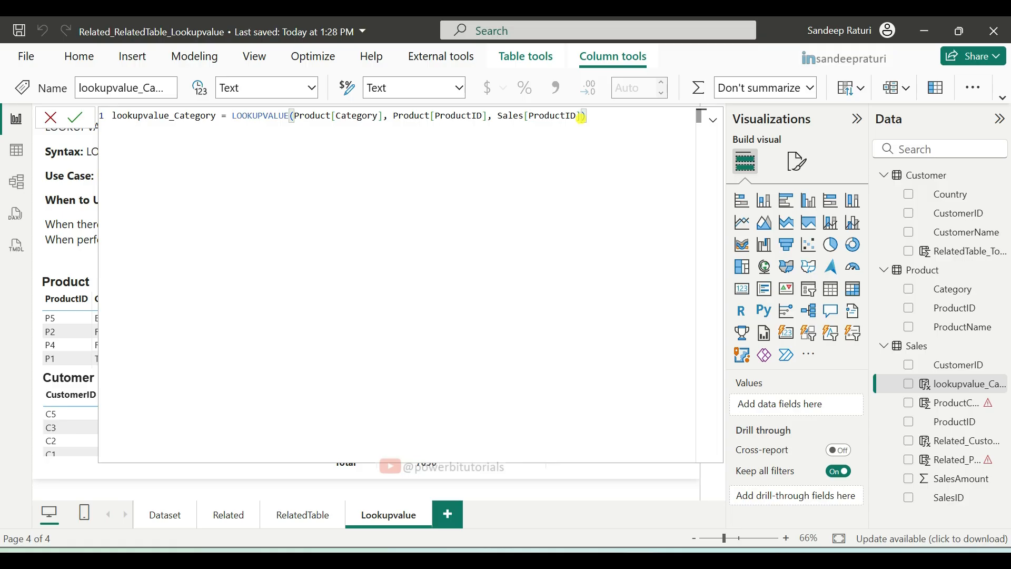
pyautogui.write(', ')
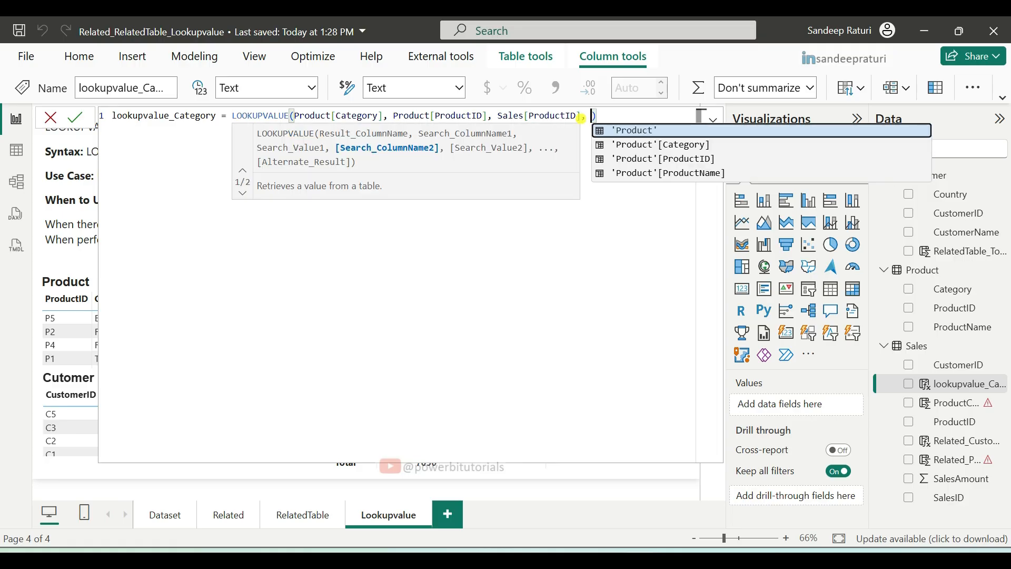
pyautogui.write('produc')
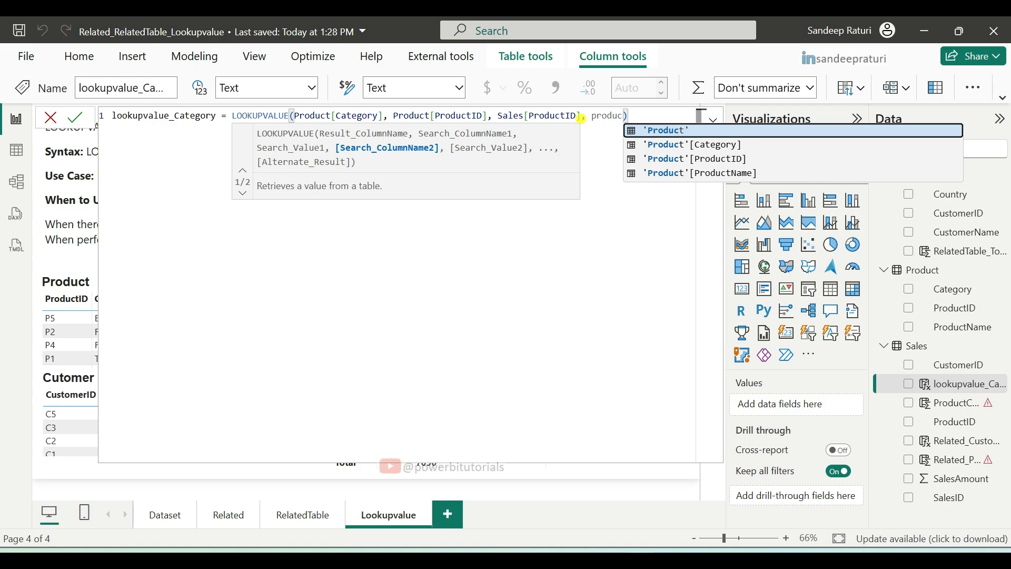
pyautogui.write(' a, ')
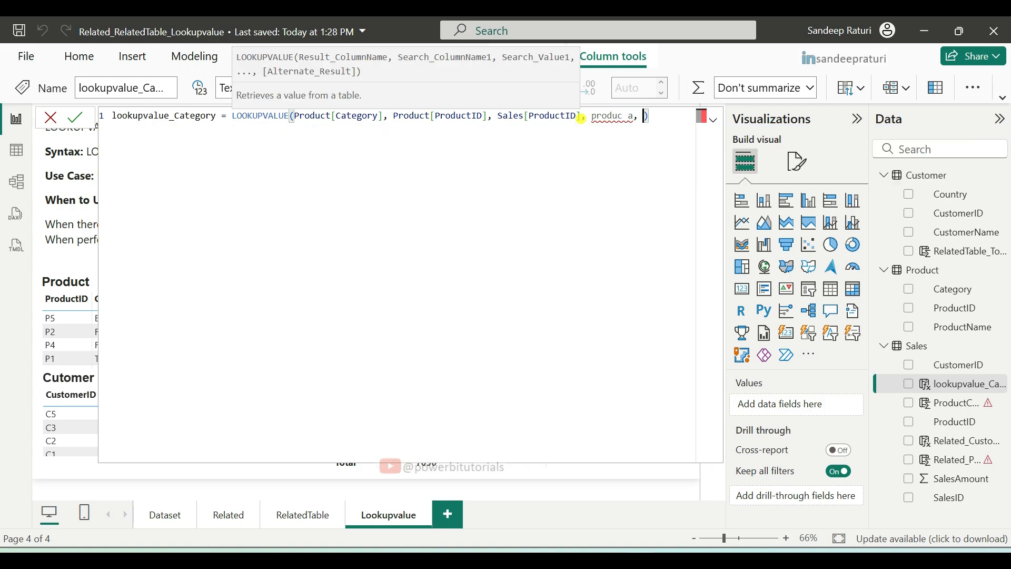
pyautogui.write('sales')
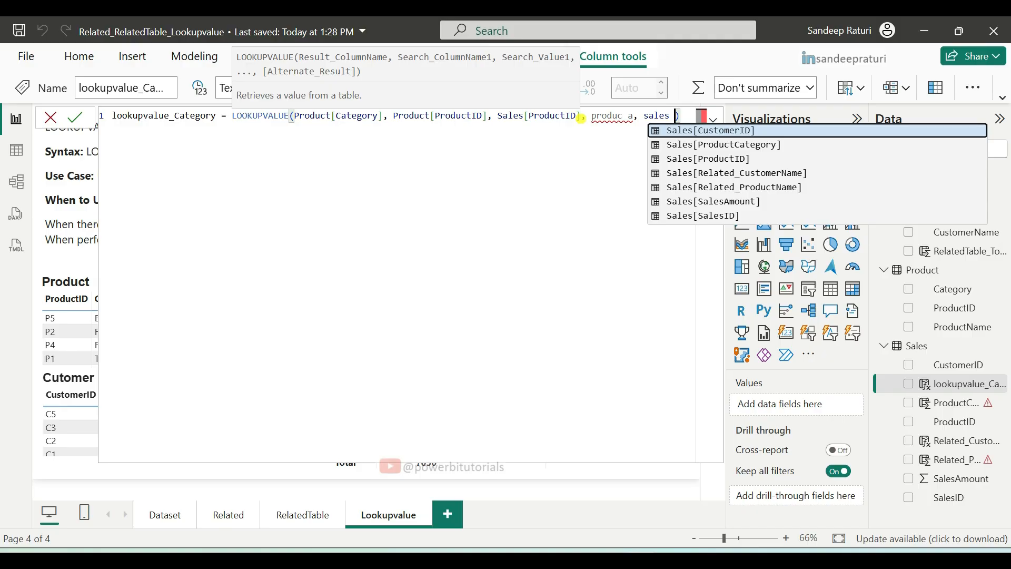
pyautogui.write(' b')
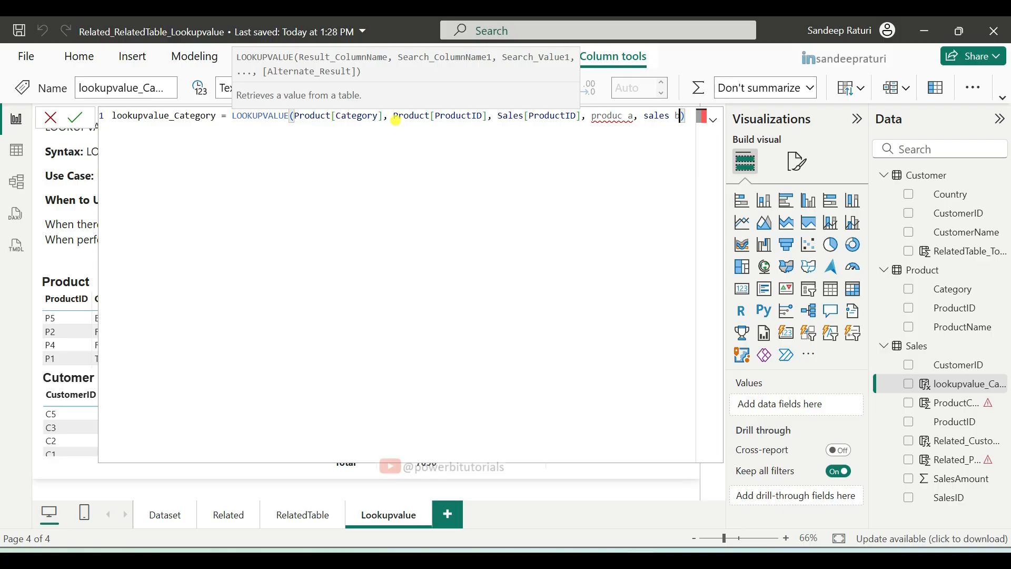
# - Examine the first search pair, the second search pair and the Product[Category] result column in the LOOKUPVALUE formula by highlighting them
pyautogui.moveTo(393, 116); pyautogui.dragTo(576, 117)
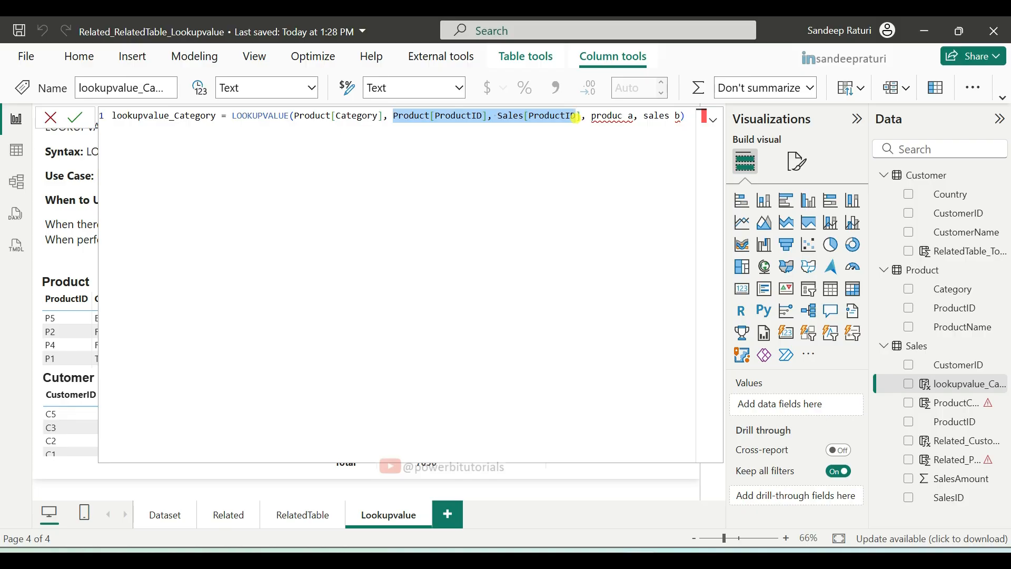
pyautogui.click(462, 146)
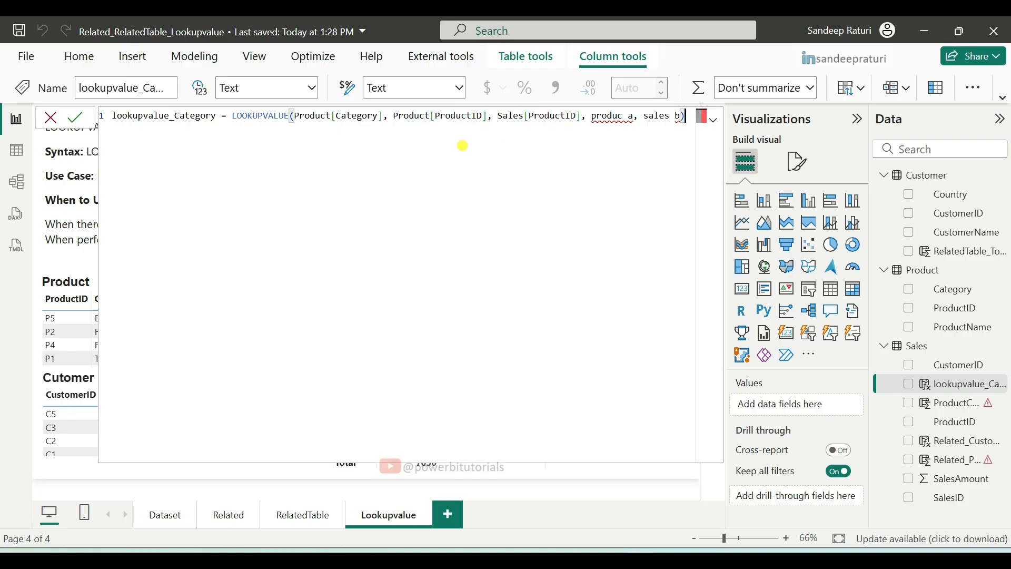
pyautogui.moveTo(591, 117); pyautogui.dragTo(679, 115)
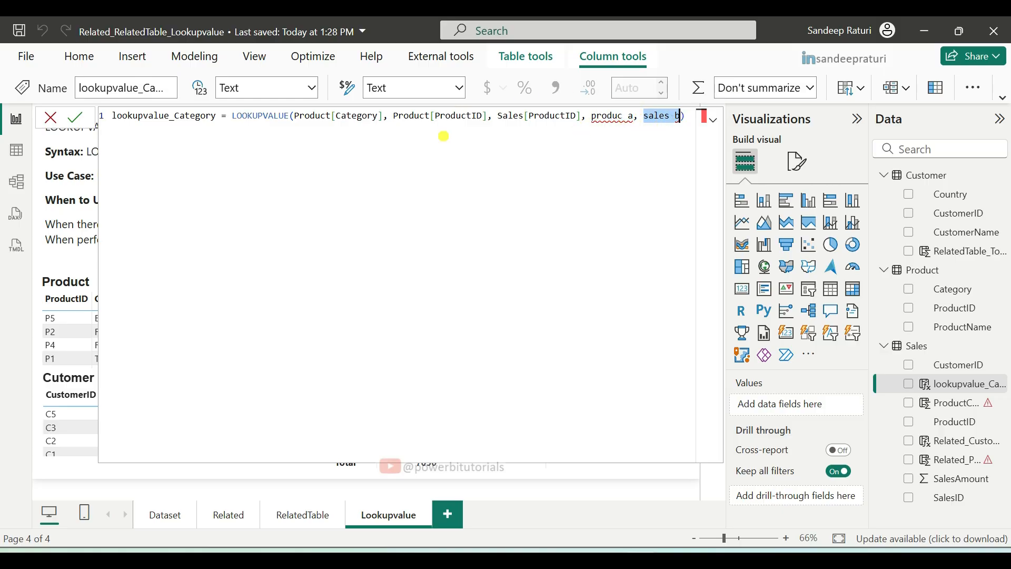
pyautogui.click(383, 117)
pyautogui.moveTo(384, 116); pyautogui.dragTo(289, 116)
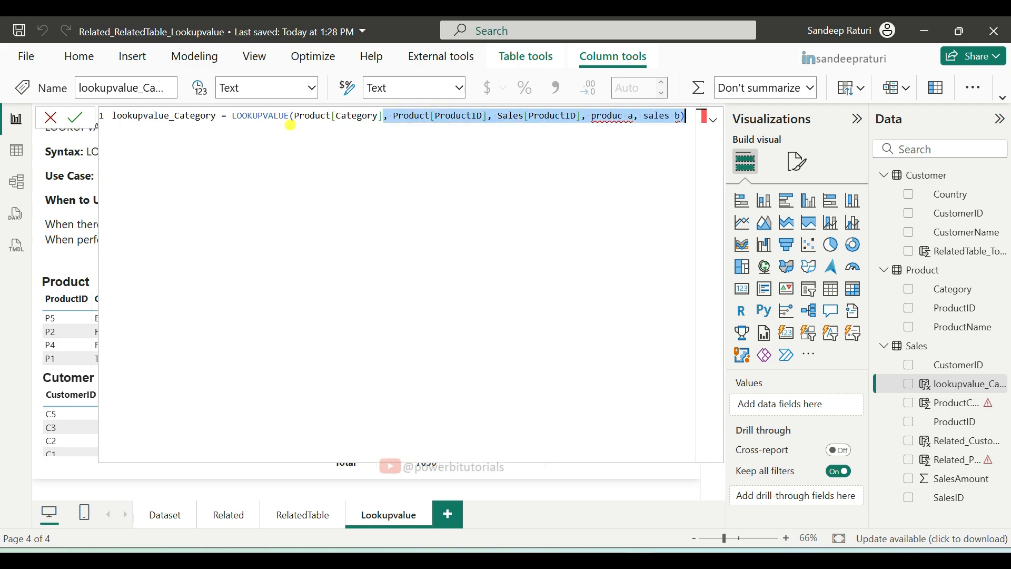